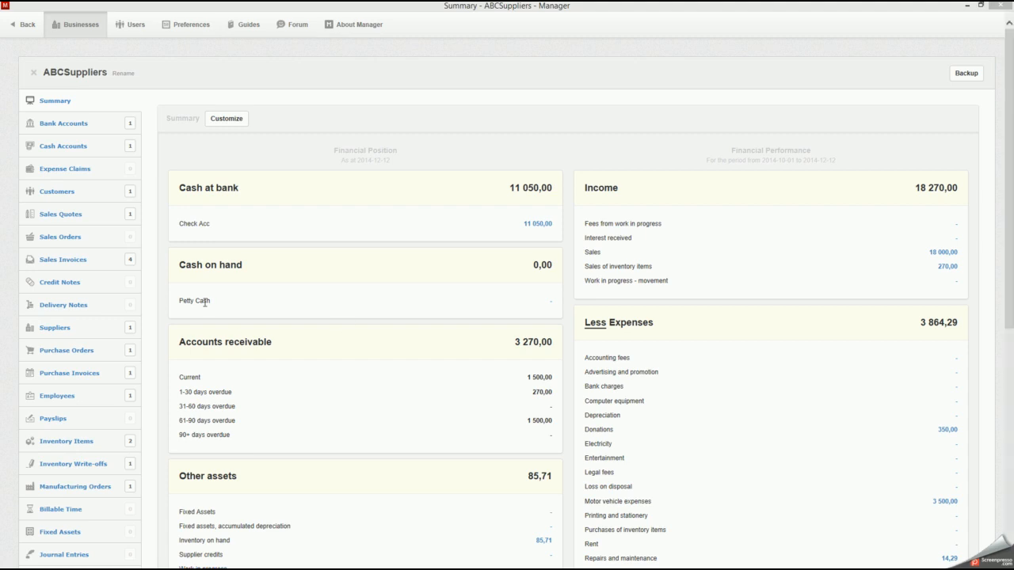
# Create a new customer named LB Accounttants with the code LB001.
pyautogui.click(61, 191)
pyautogui.click(240, 121)
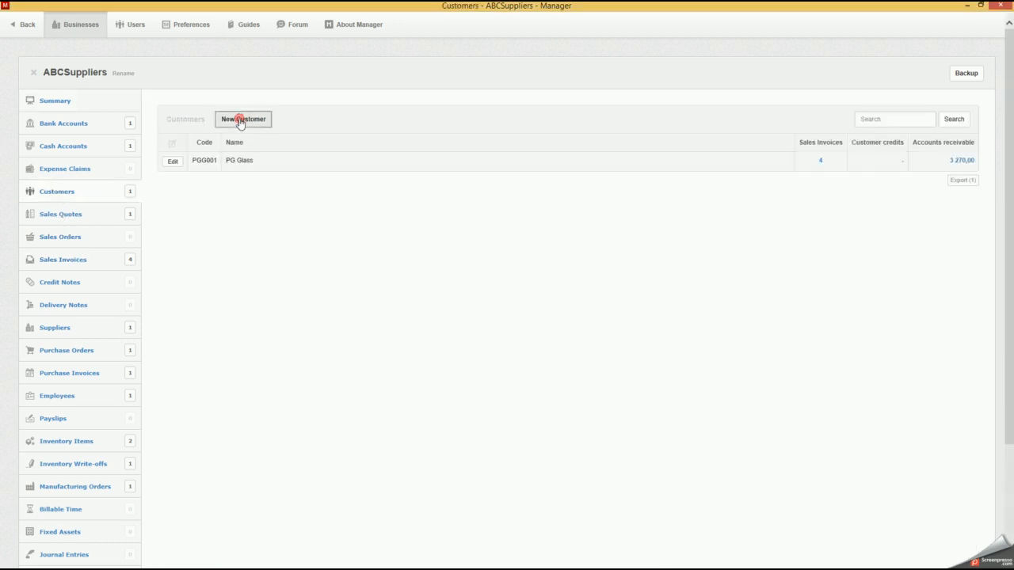
pyautogui.click(233, 168)
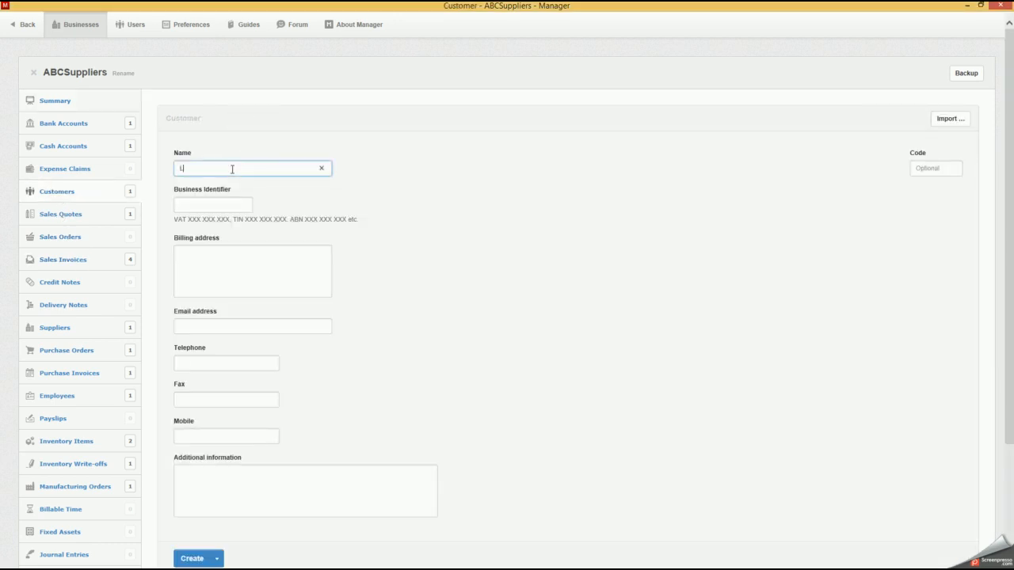
pyautogui.write('LB Accountants')
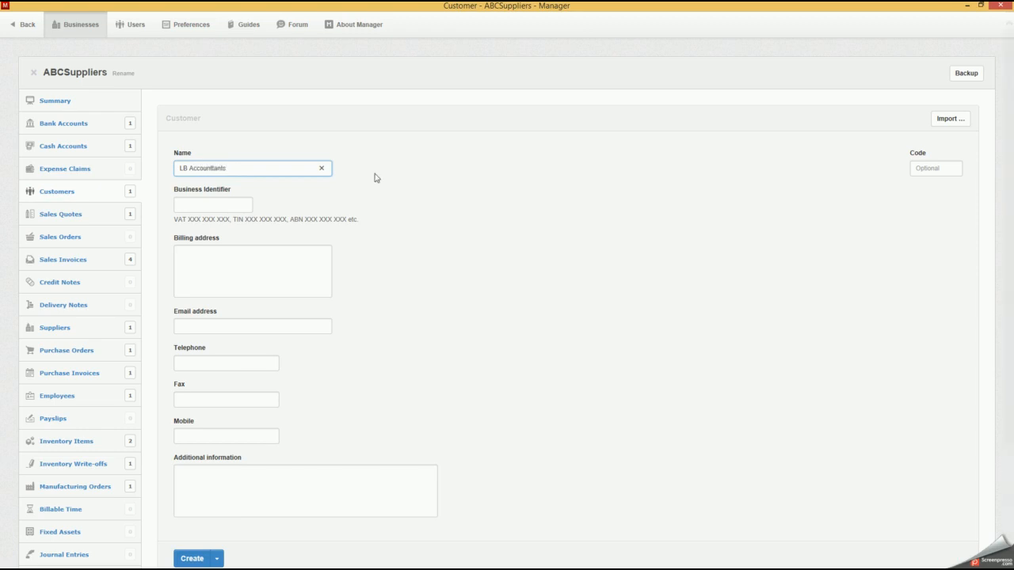
pyautogui.click(922, 170)
pyautogui.write('LB001')
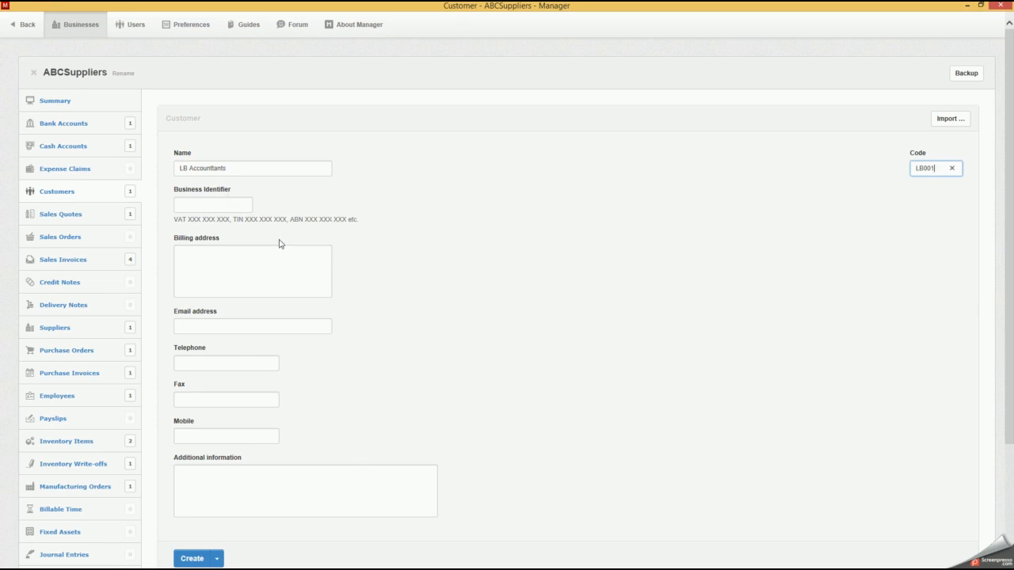
pyautogui.click(191, 558)
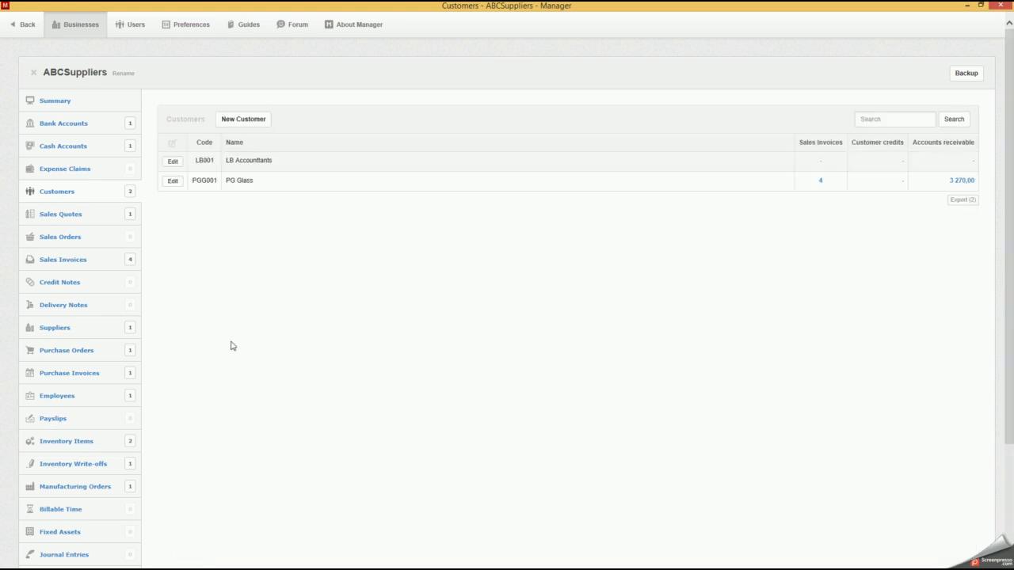
# Start a new sales invoice for LB Accounttants with due date 2014-12-15 and the invoice summary Labour Consulting.
pyautogui.click(75, 263)
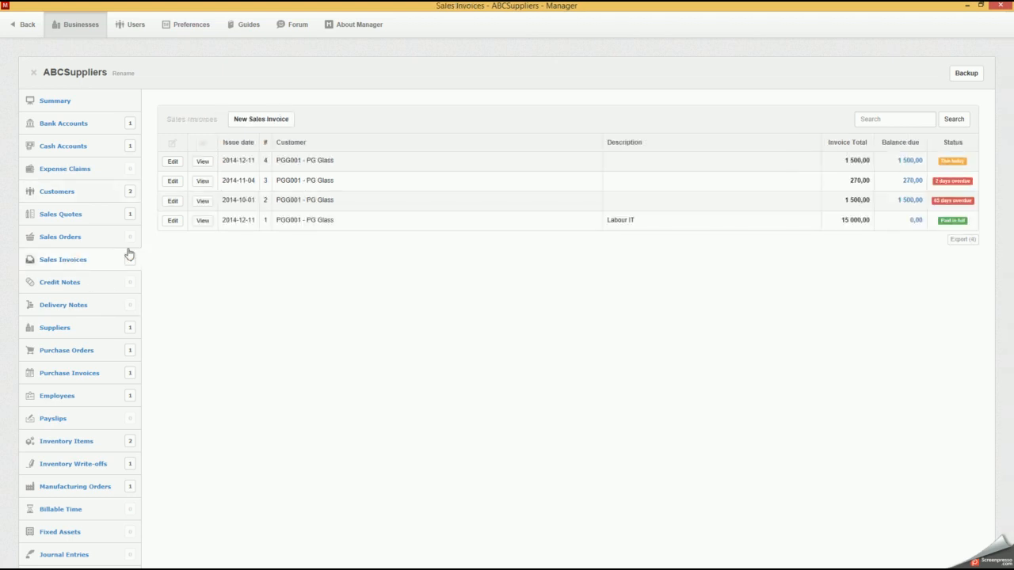
pyautogui.click(269, 124)
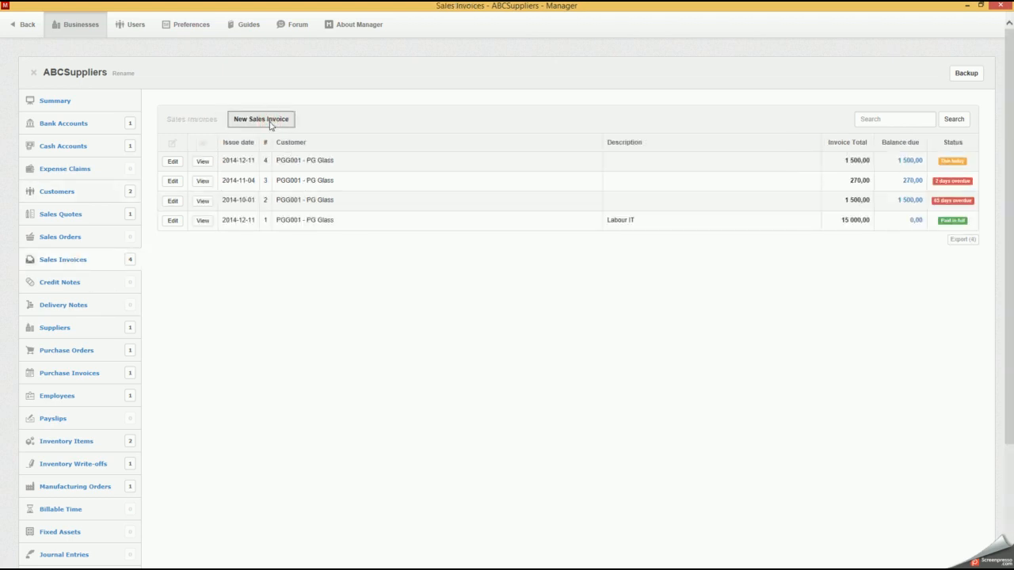
pyautogui.click(255, 169)
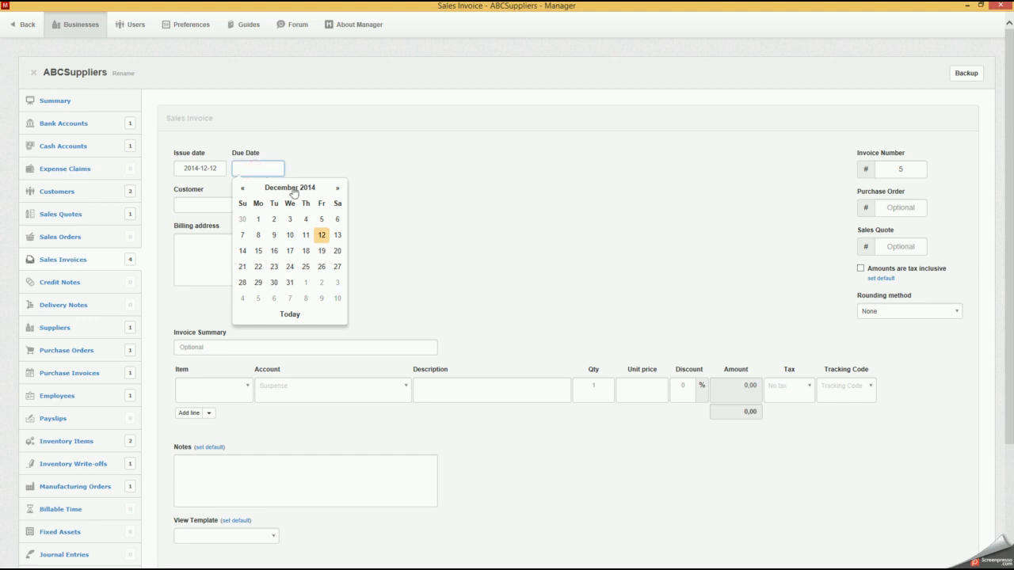
pyautogui.click(258, 251)
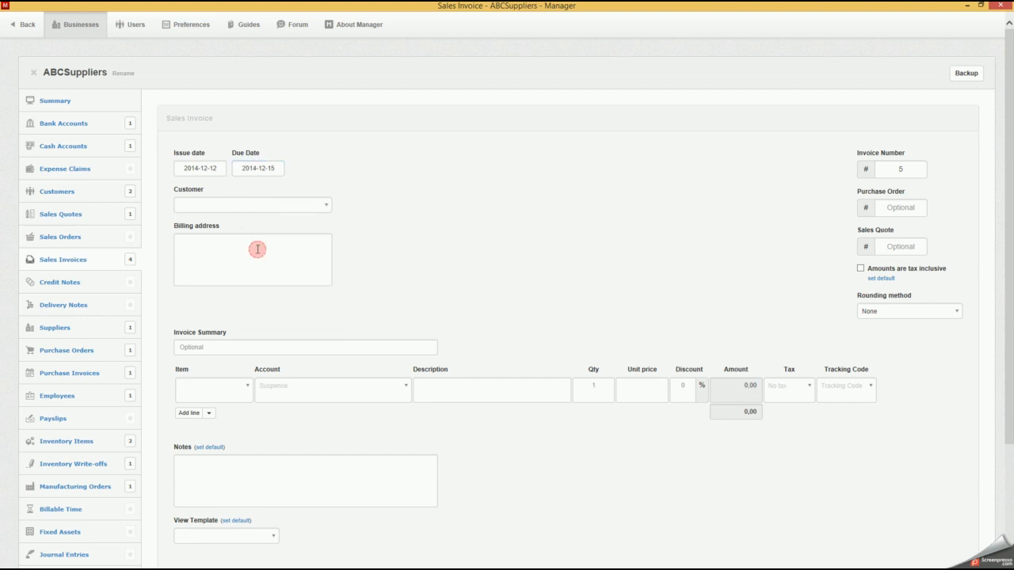
pyautogui.click(327, 207)
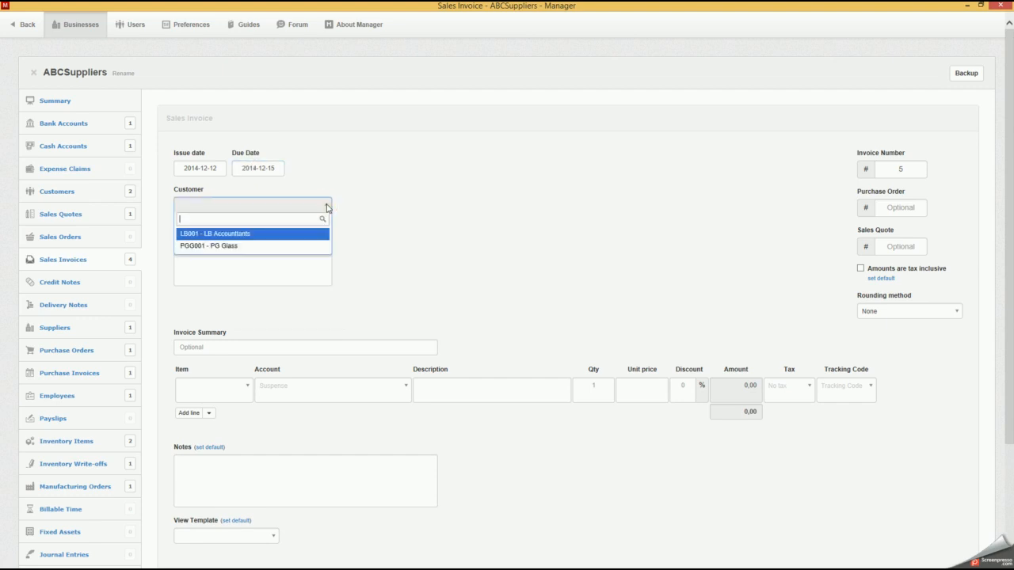
pyautogui.click(241, 235)
pyautogui.click(246, 234)
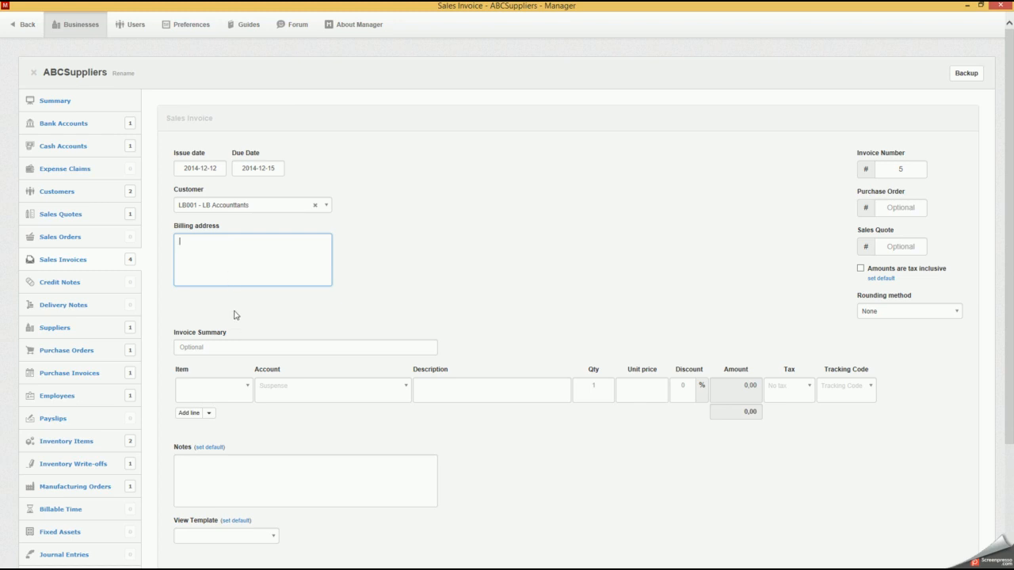
pyautogui.click(225, 346)
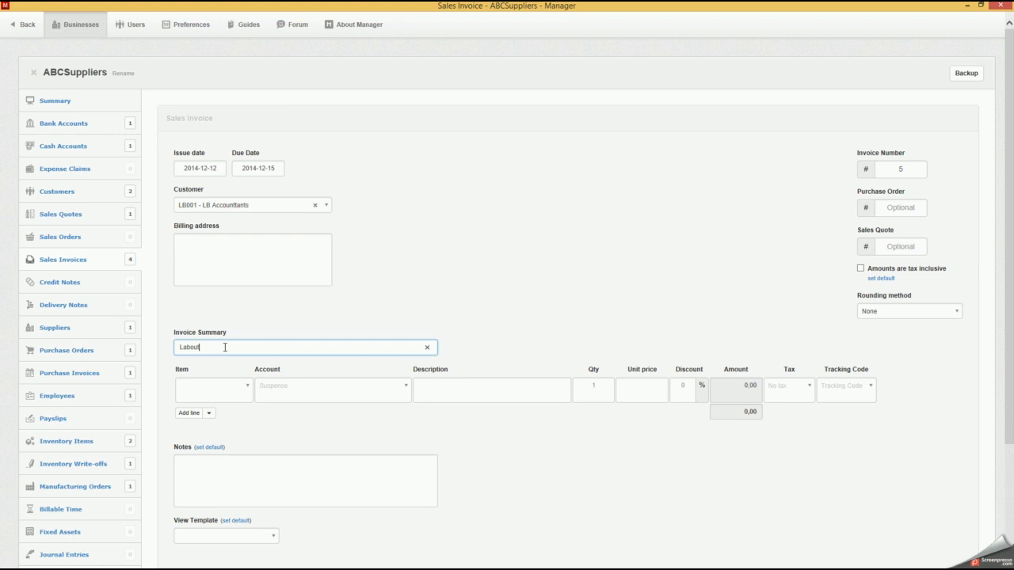
pyautogui.write('Labour')
pyautogui.press('BackSpace')
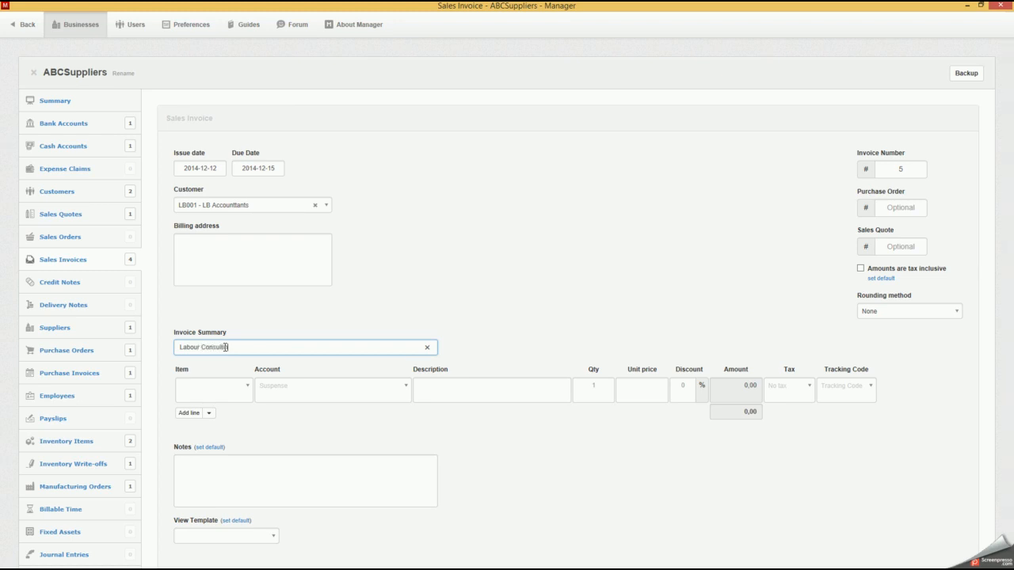
# Add the Labour item with a quantity of 3 to the sales invoice and create the invoice.
pyautogui.click(248, 391)
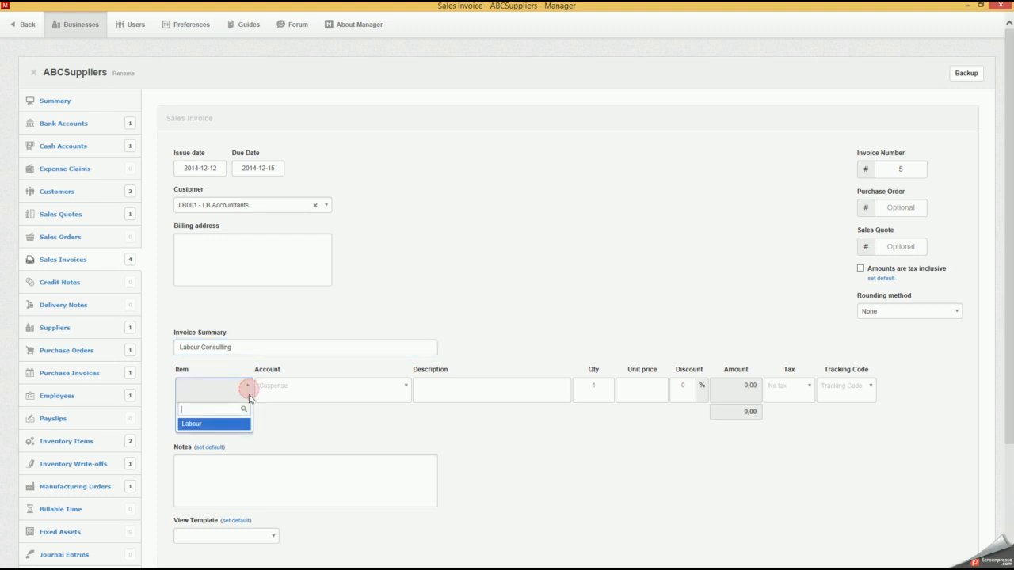
pyautogui.click(212, 428)
pyautogui.click(603, 392)
pyautogui.write('3')
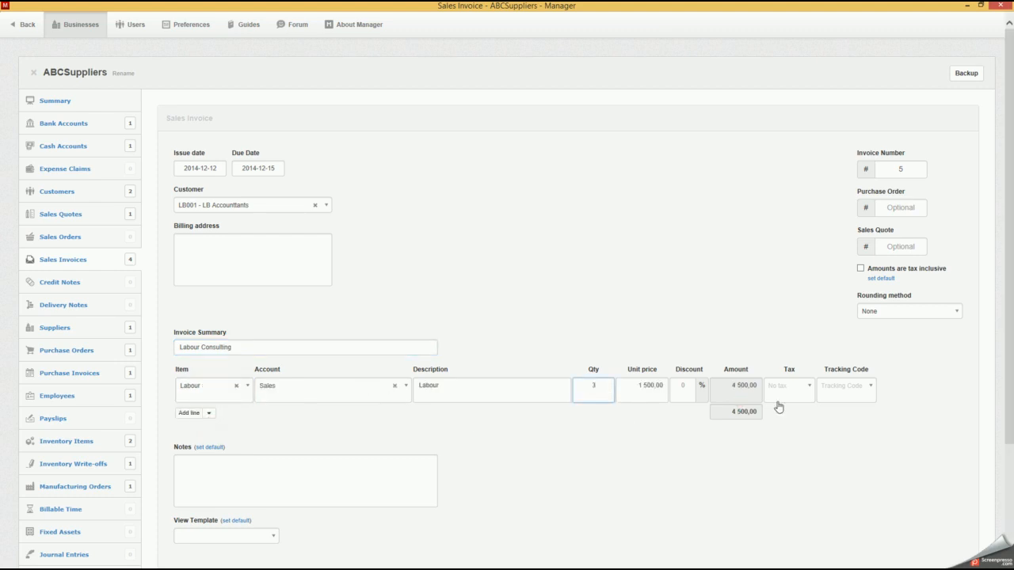
pyautogui.scroll(-2, 485, 481)
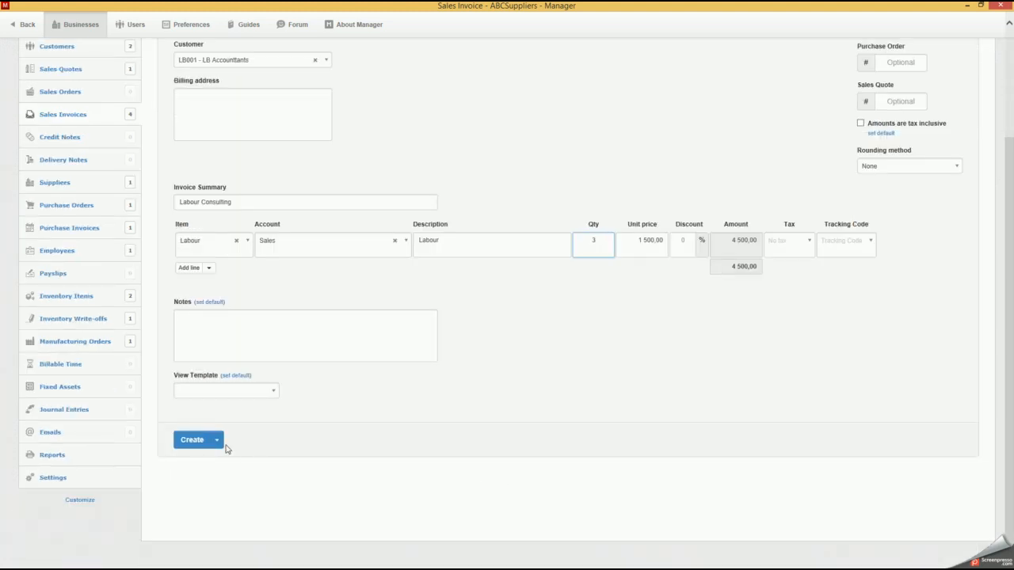
pyautogui.click(193, 440)
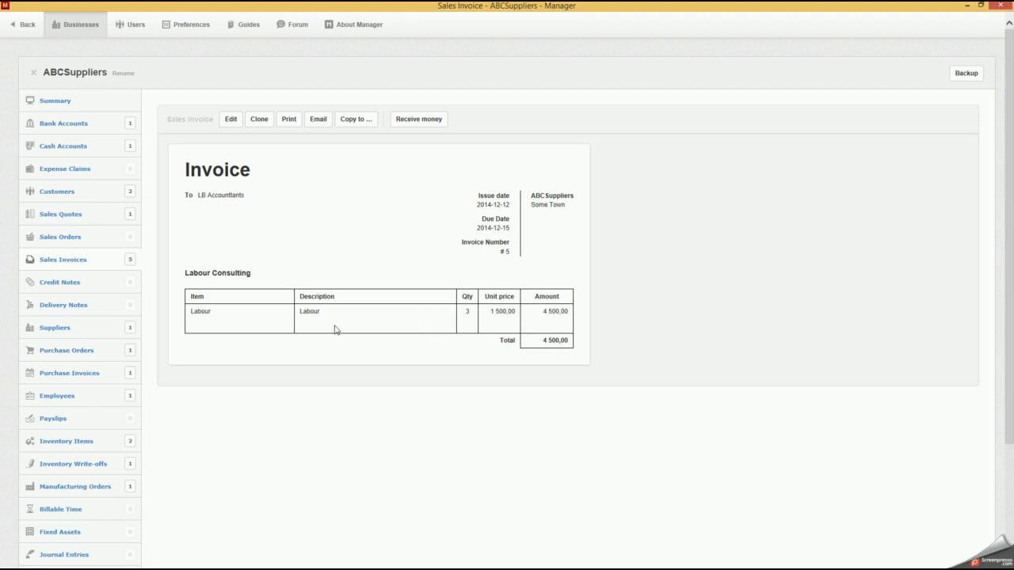
# Start a new credit note for LB Accounttants with the Labour item as its line.
pyautogui.click(73, 285)
pyautogui.click(249, 119)
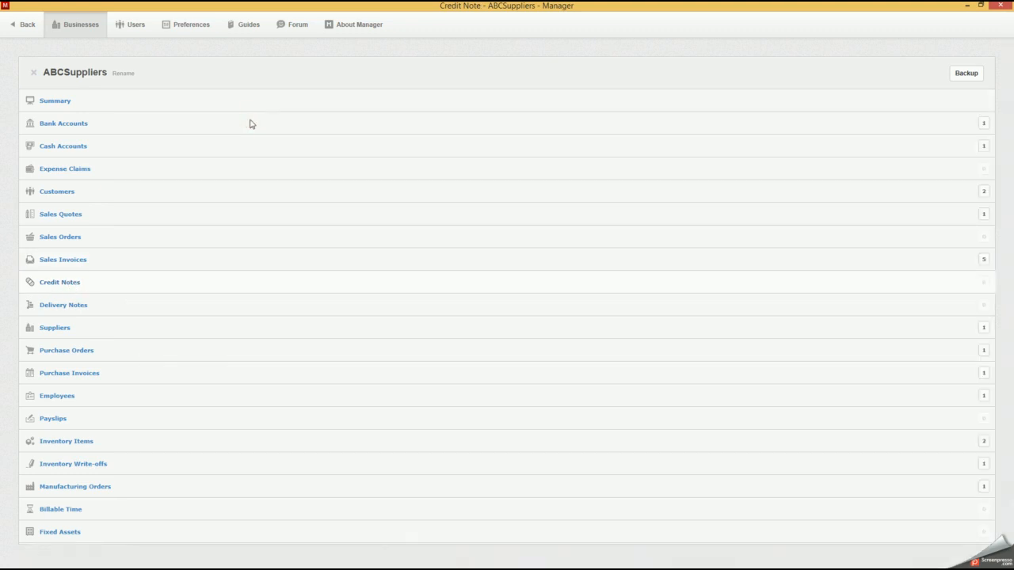
pyautogui.click(324, 206)
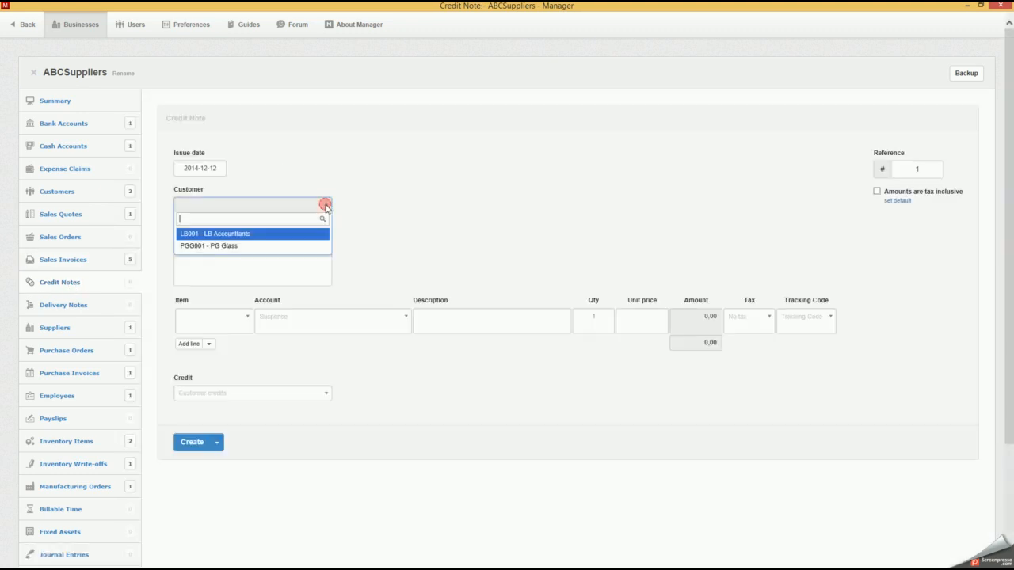
pyautogui.click(239, 234)
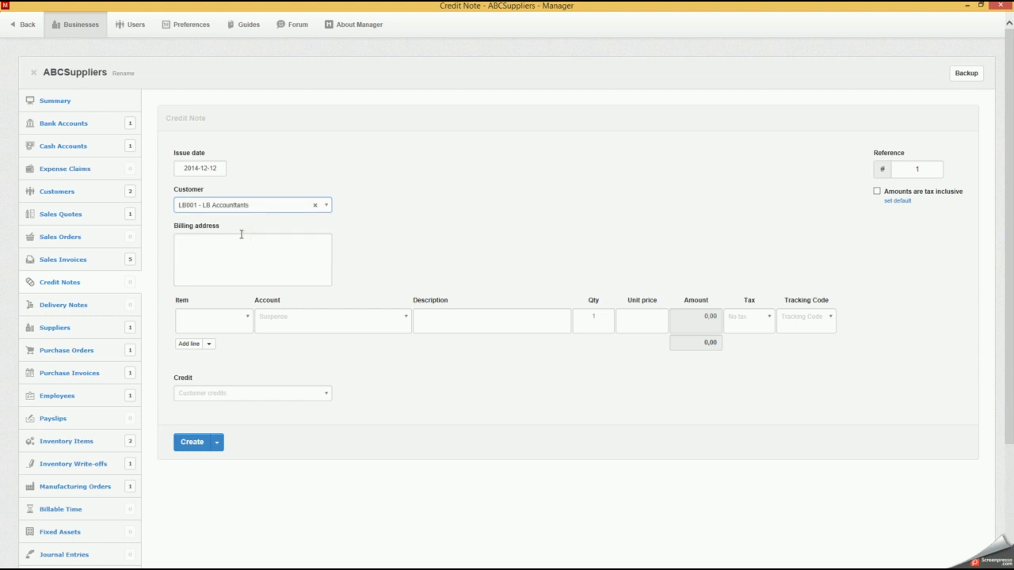
pyautogui.click(248, 317)
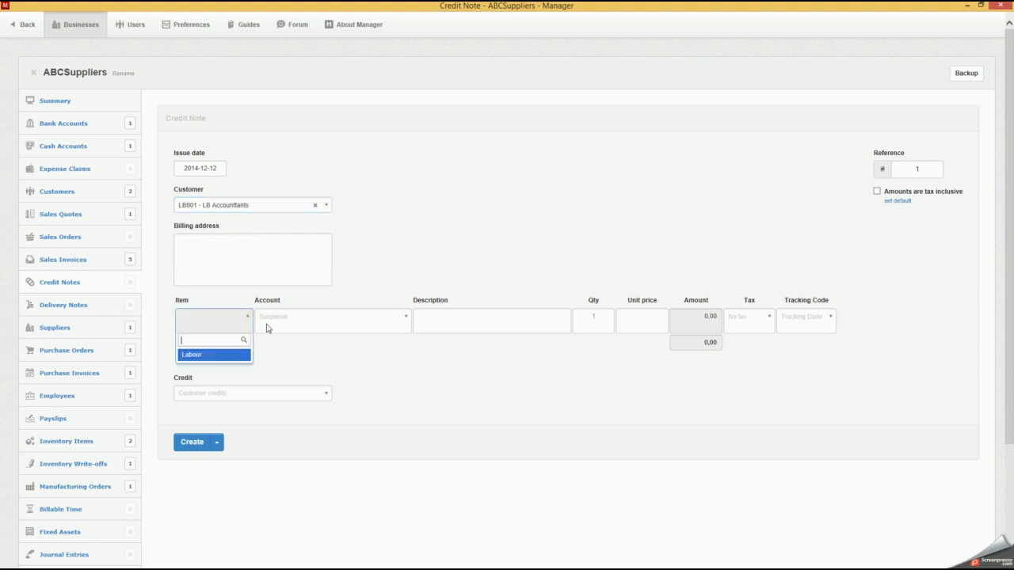
pyautogui.click(216, 358)
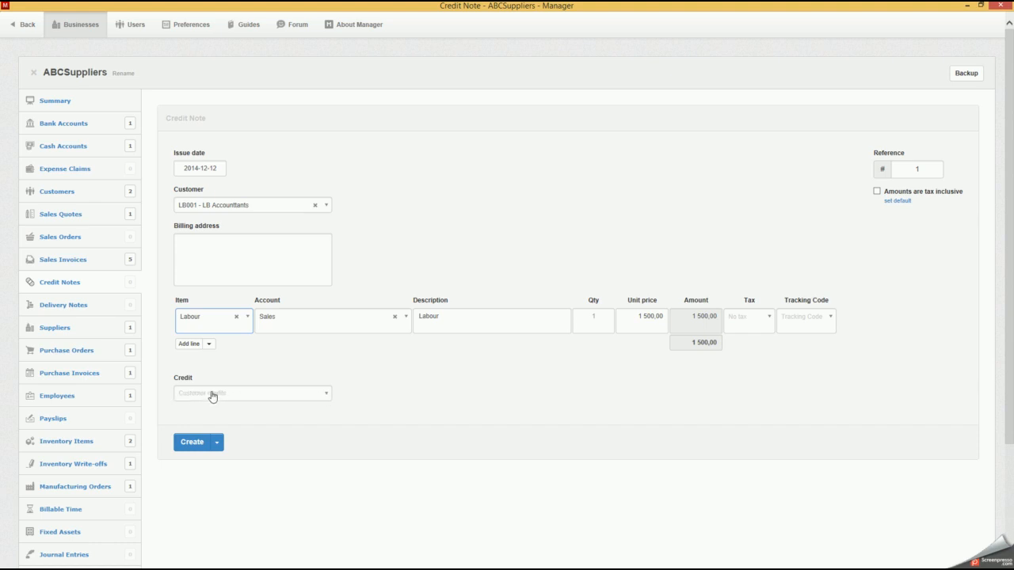
# Apply the credit to Sales Invoice #5 (LB Accounttants) and create the credit note.
pyautogui.click(327, 395)
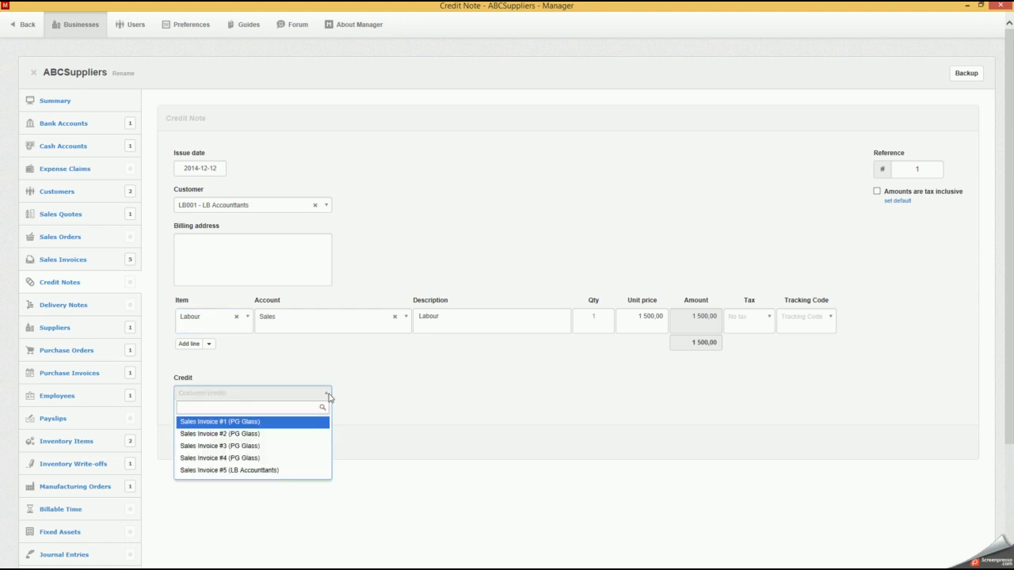
pyautogui.click(268, 472)
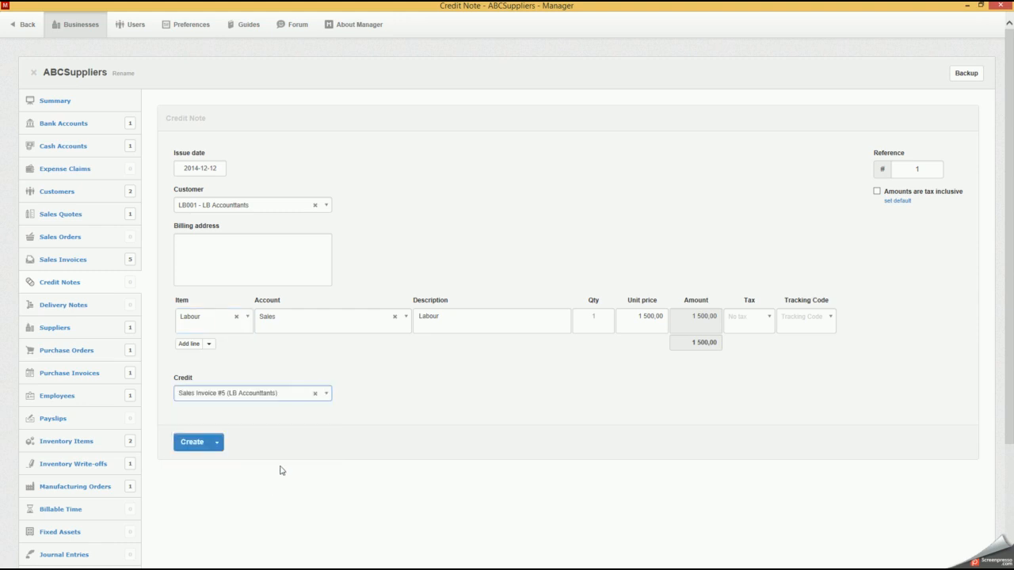
pyautogui.click(191, 448)
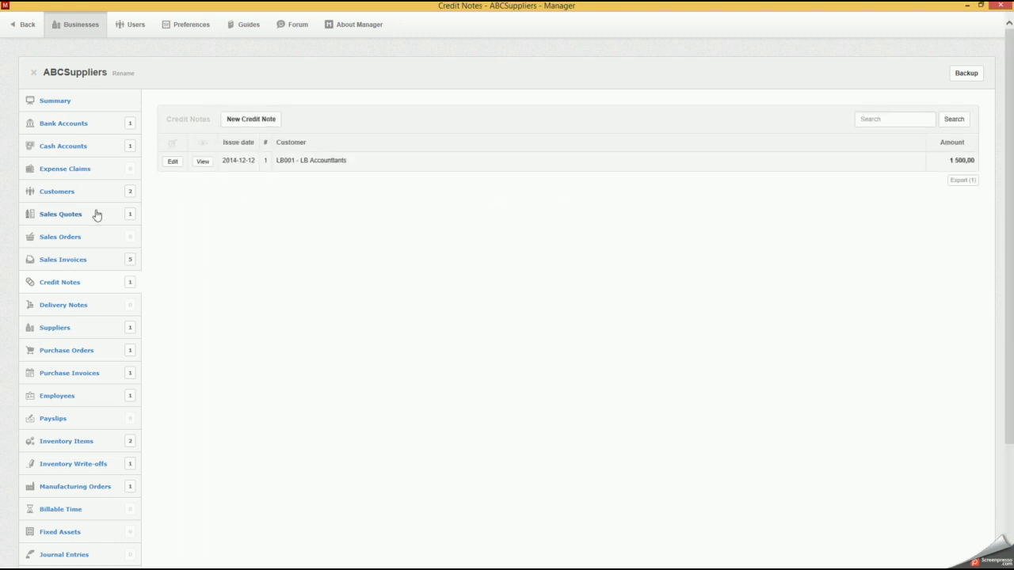
# Open the LB Accounttants sales invoice from the customer list and examine the transactions behind its balance due.
pyautogui.click(63, 192)
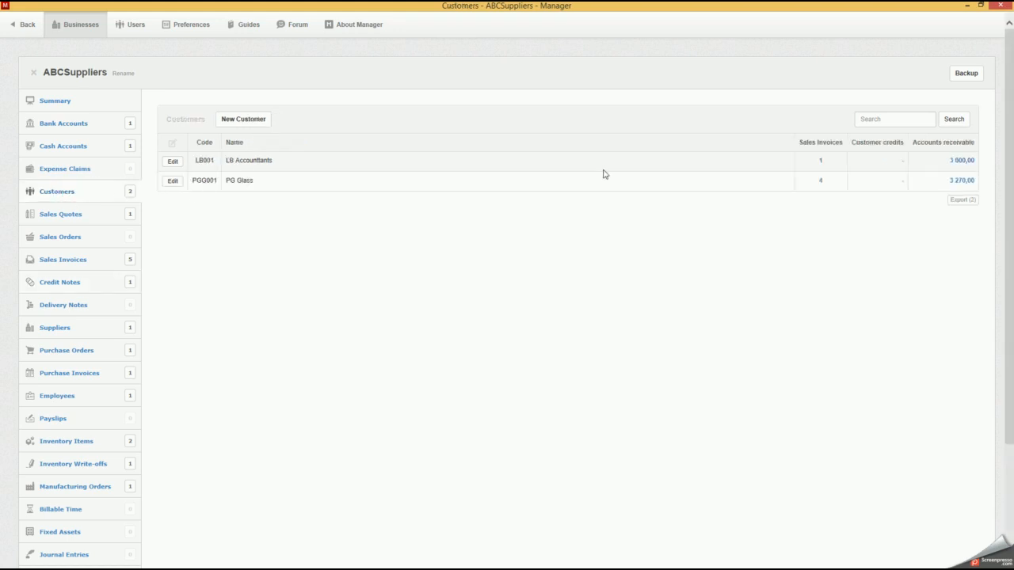
pyautogui.click(821, 163)
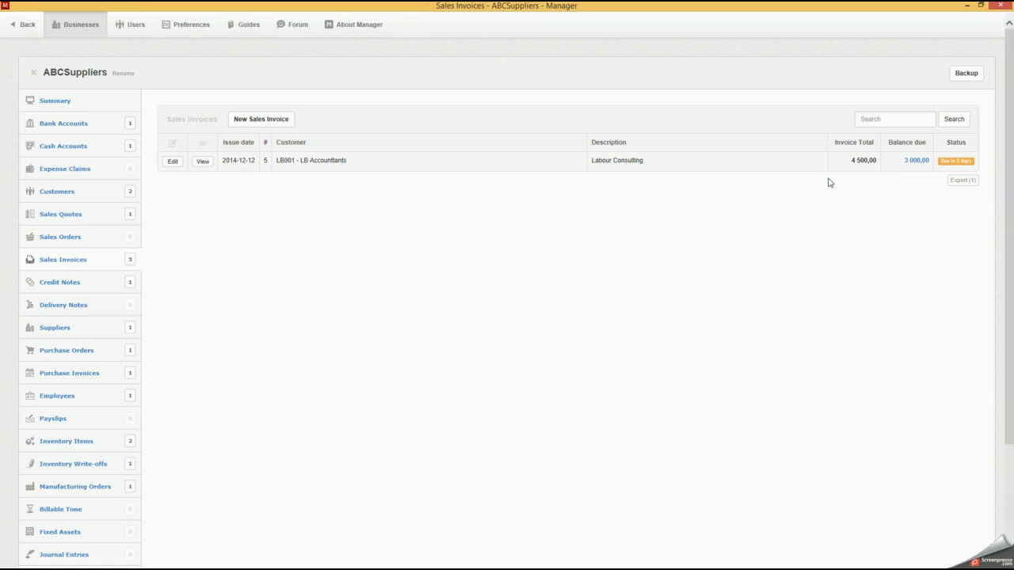
pyautogui.click(922, 162)
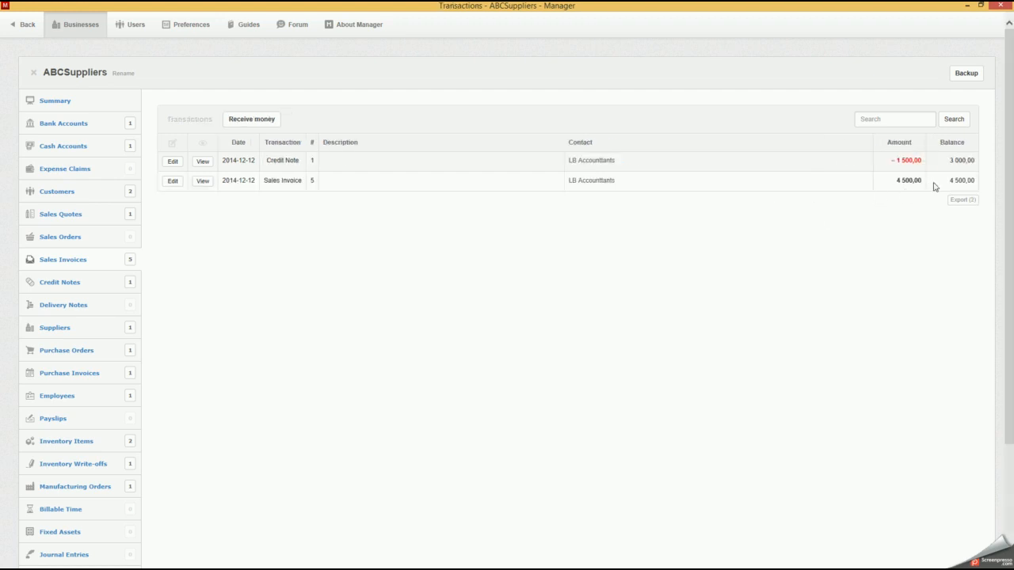
pyautogui.moveTo(923, 180); pyautogui.dragTo(865, 184)
pyautogui.moveTo(924, 167); pyautogui.dragTo(890, 163)
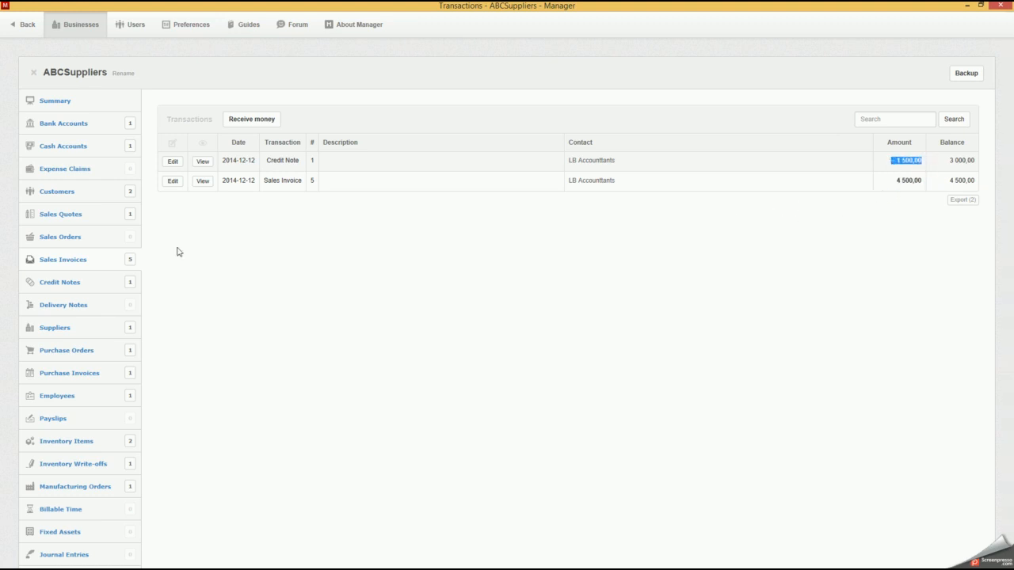
# Generate the Customer Statements report with the Transactions statement type, starting from 2014-12-01.
pyautogui.scroll(-3, 285, 359)
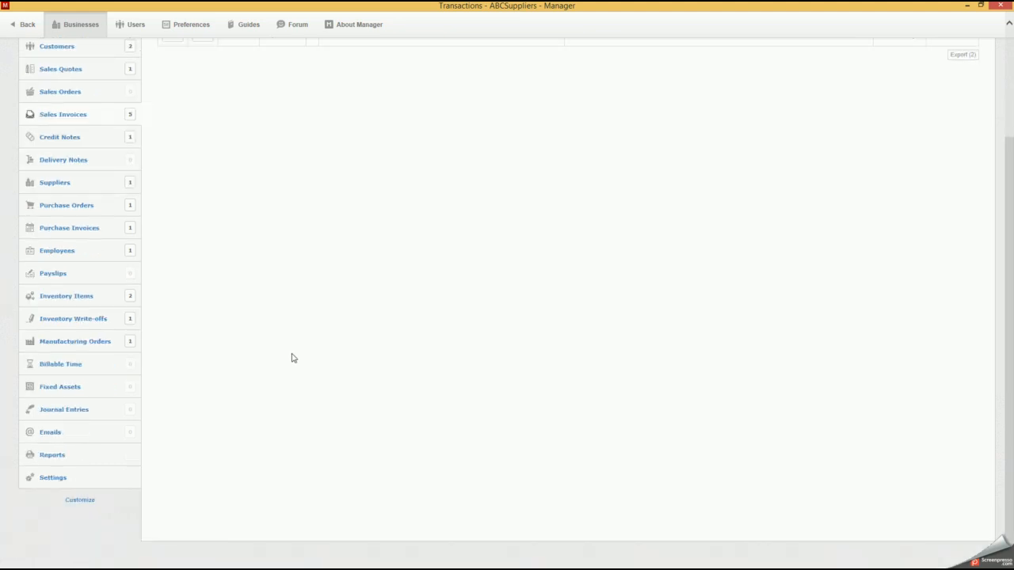
pyautogui.click(59, 457)
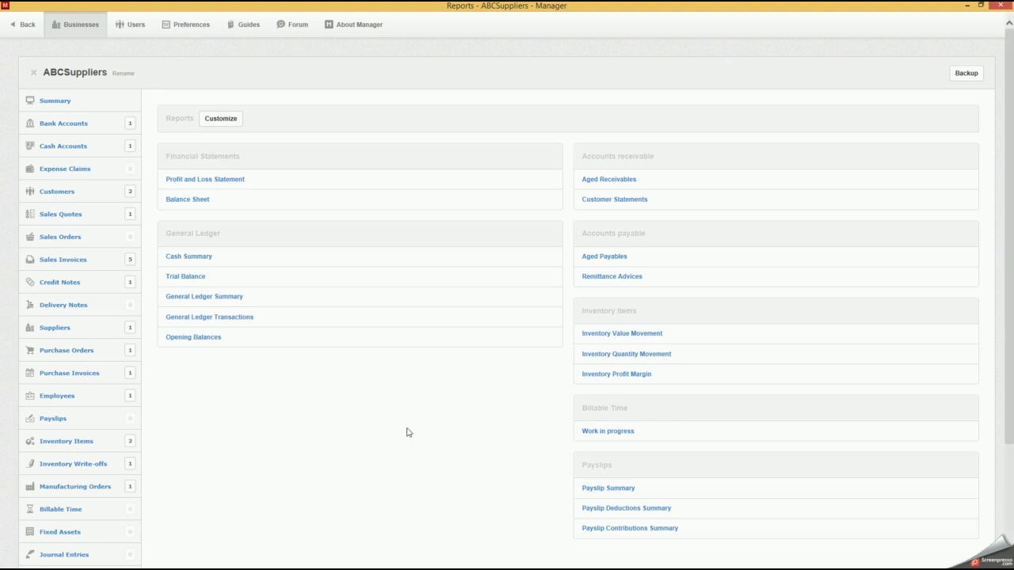
pyautogui.click(610, 199)
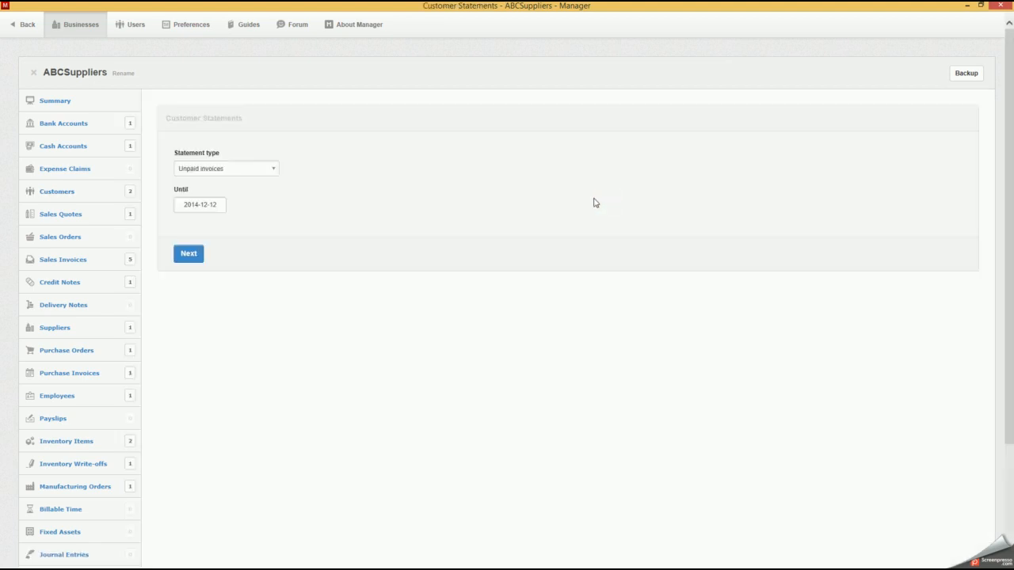
pyautogui.click(271, 170)
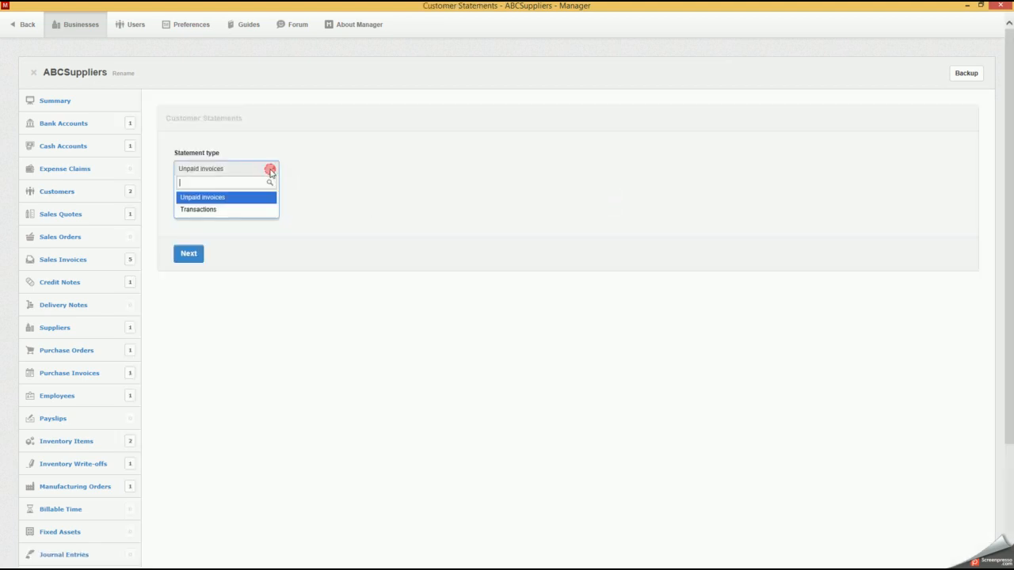
pyautogui.click(212, 209)
pyautogui.click(205, 208)
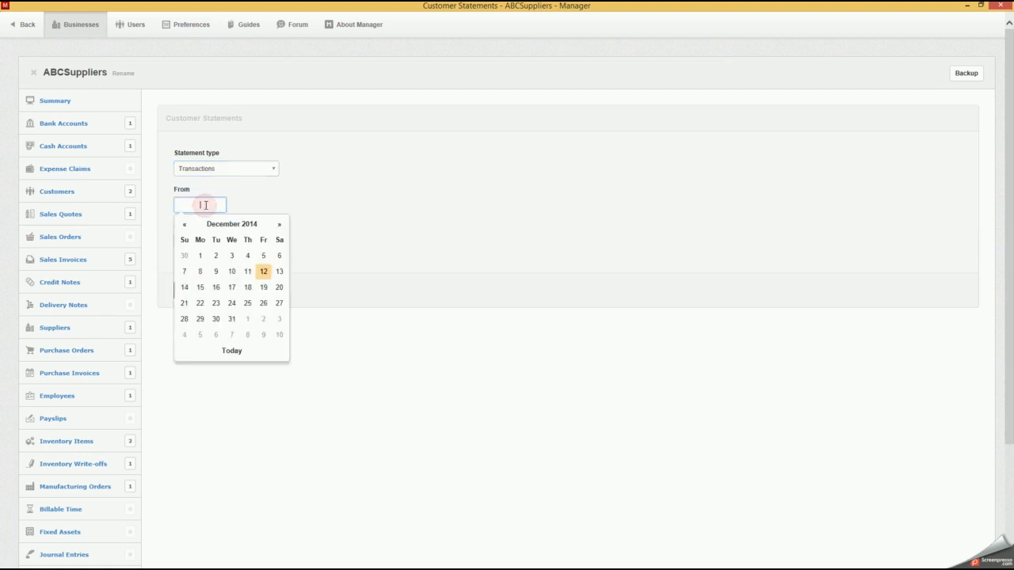
pyautogui.click(199, 256)
pyautogui.click(191, 293)
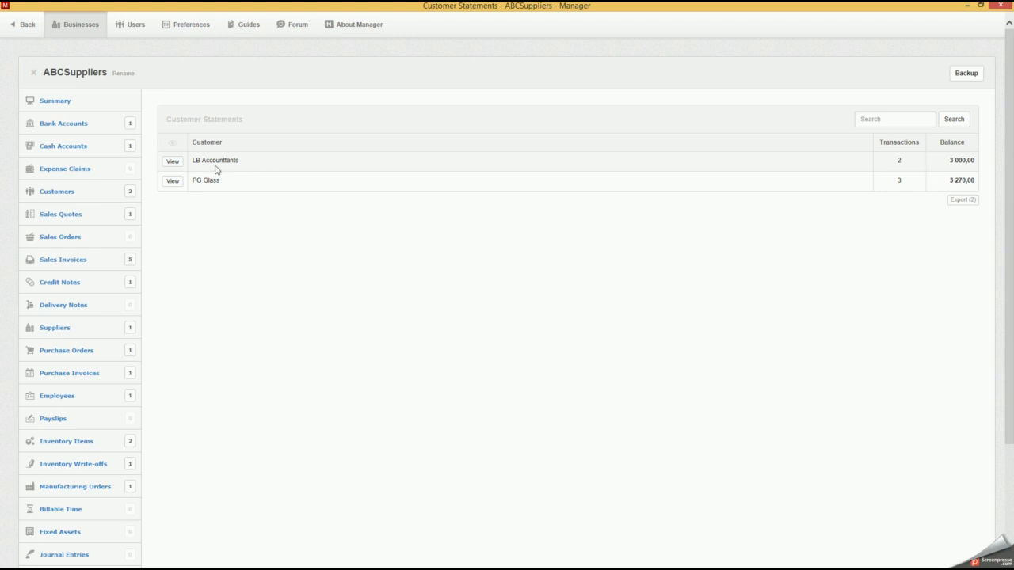
# View the customer statement for LB Accounttants and examine its invoice and credit note entries.
pyautogui.click(172, 162)
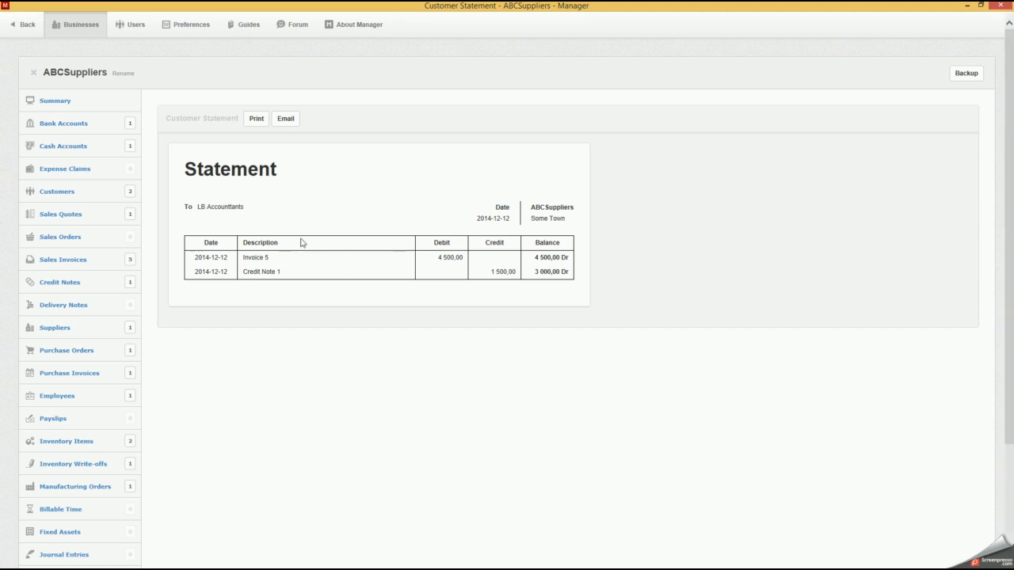
# Start a receive-money receipt in the Check Acc bank account with payer LB Accountants and description Consulting.
pyautogui.click(68, 124)
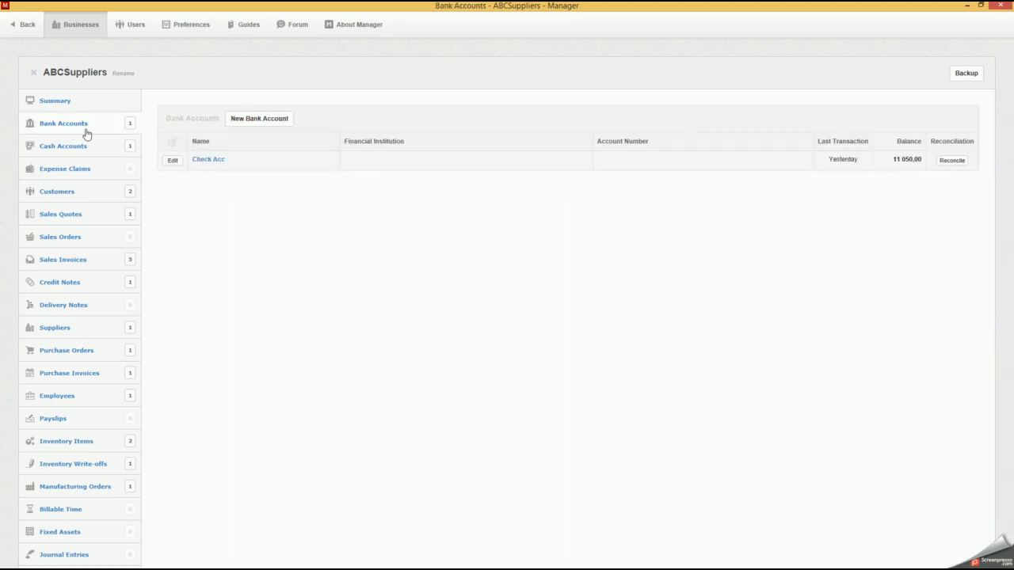
pyautogui.click(210, 160)
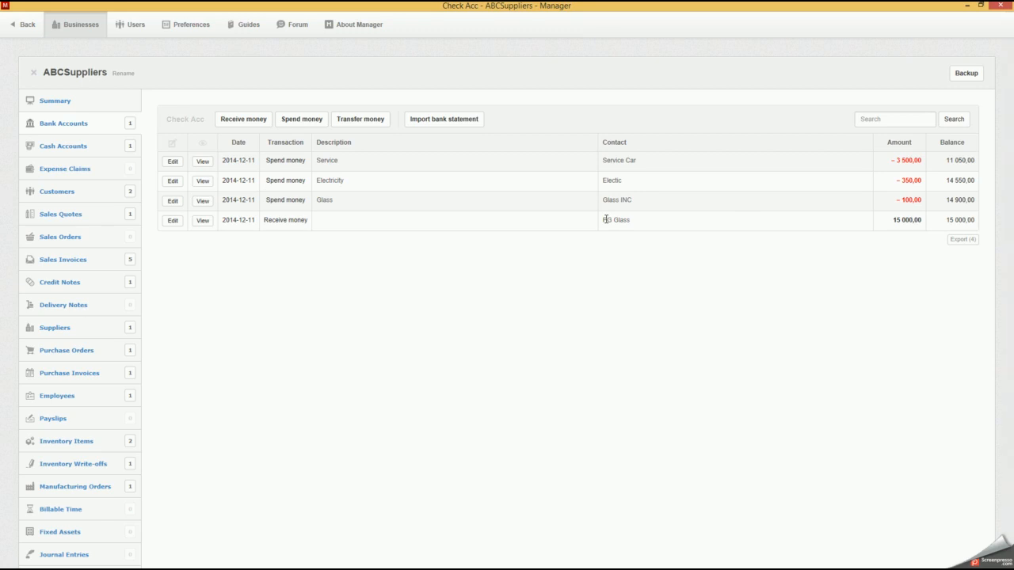
pyautogui.click(375, 128)
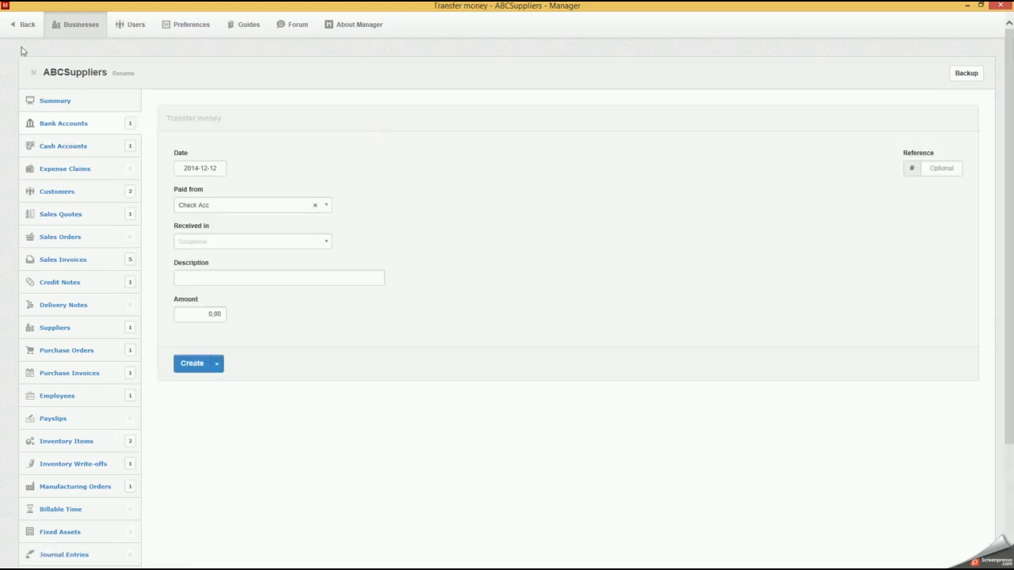
pyautogui.click(22, 25)
pyautogui.click(243, 120)
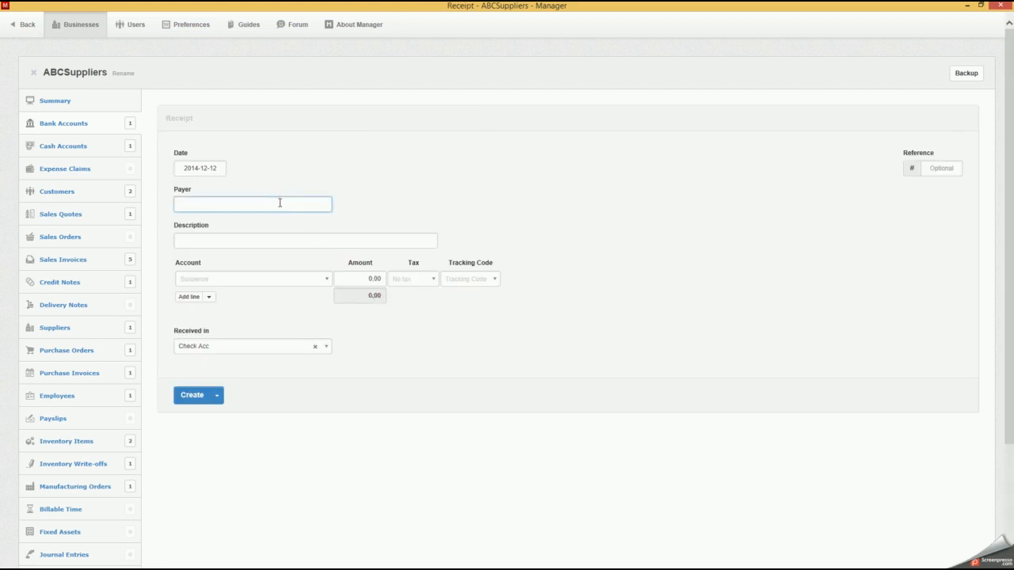
pyautogui.write('Accountants')
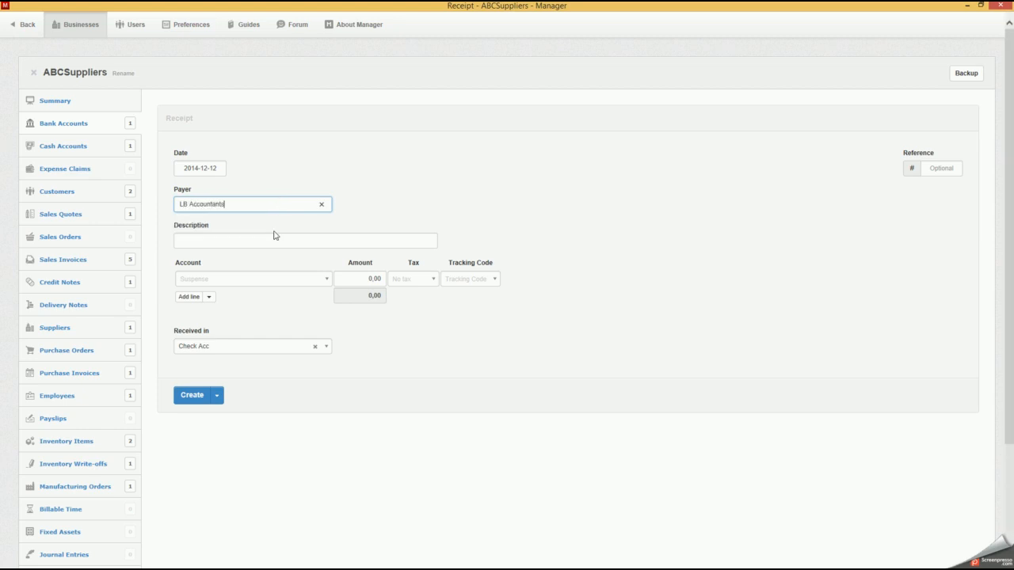
pyautogui.click(276, 238)
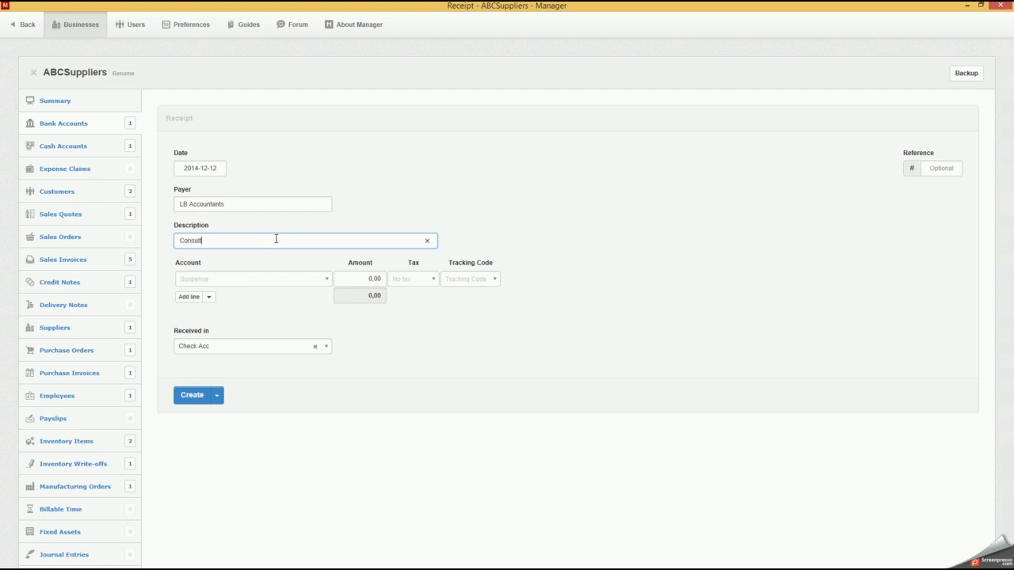
# Allocate the receipt to Customer credits for LB Accounttants with an amount of 3000.00 and create it.
pyautogui.click(323, 279)
pyautogui.moveTo(324, 326); pyautogui.dragTo(324, 380)
pyautogui.click(264, 379)
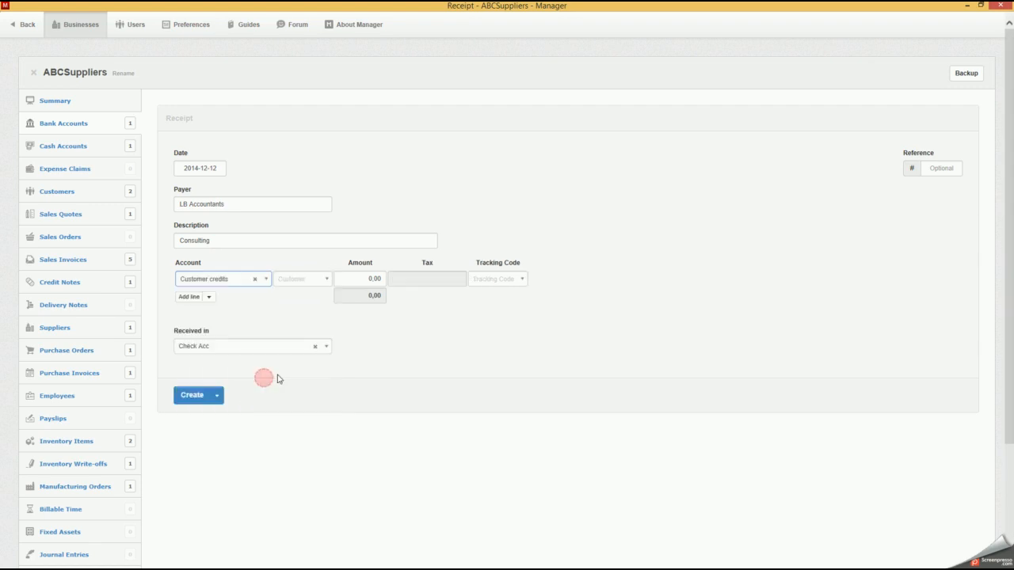
pyautogui.click(324, 278)
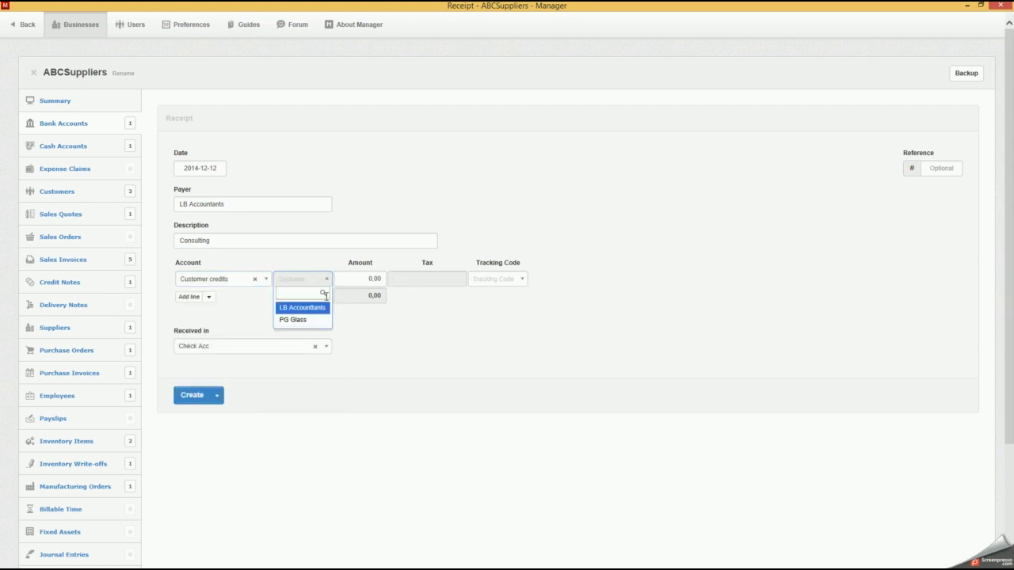
pyautogui.click(315, 311)
pyautogui.doubleClick(370, 281)
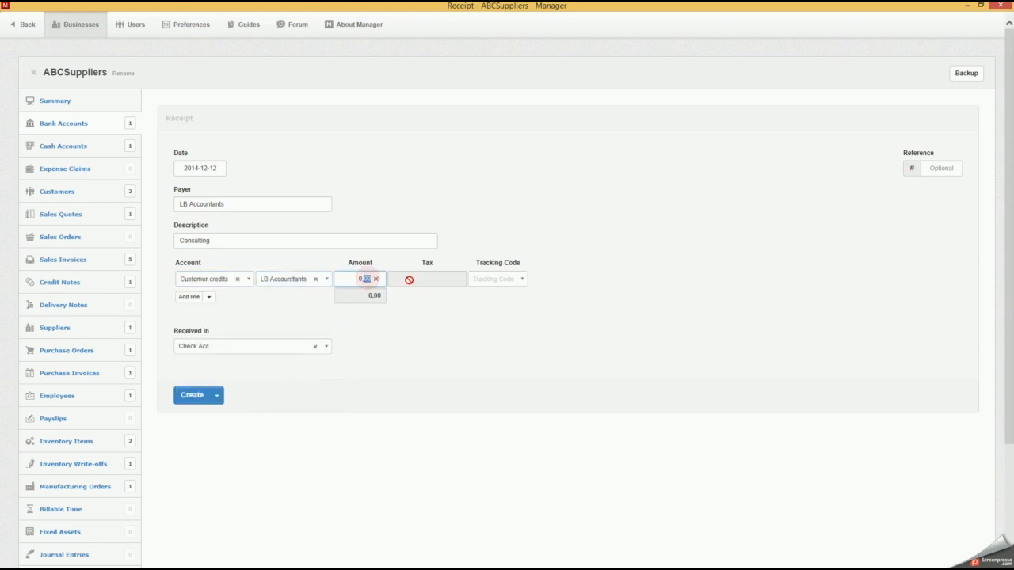
pyautogui.moveTo(370, 279); pyautogui.dragTo(350, 284)
pyautogui.write('300.0')
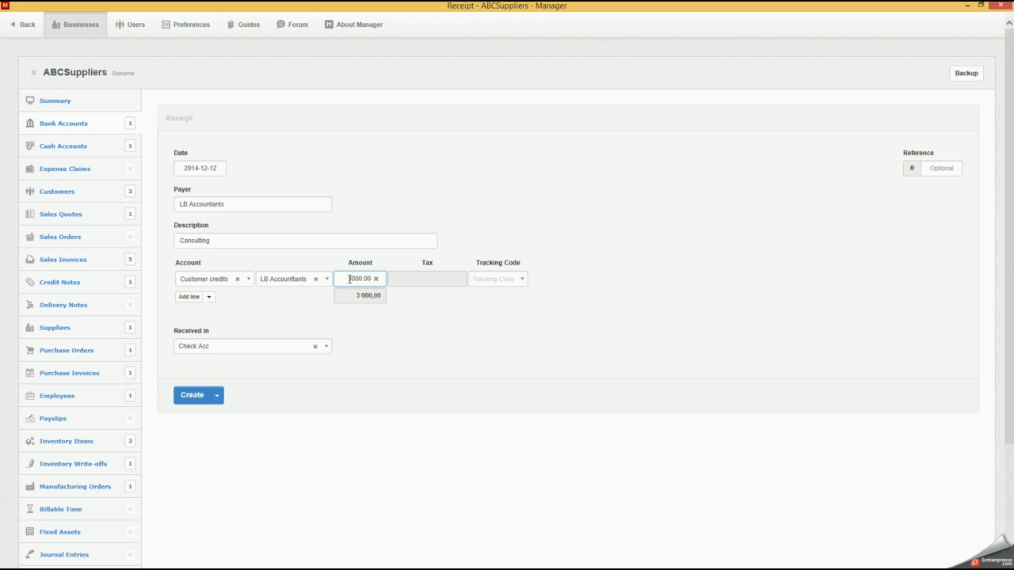
pyautogui.click(193, 395)
# Check the new receipt in the bank account, and examine the transactions behind sales invoice 5's balance due.
pyautogui.moveTo(896, 163); pyautogui.dragTo(924, 165)
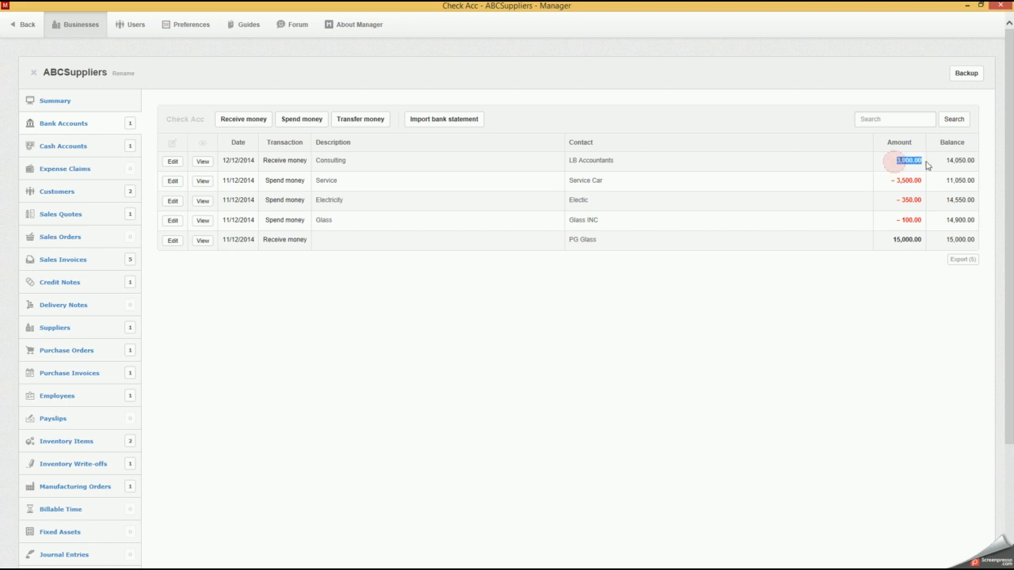
pyautogui.moveTo(624, 160); pyautogui.dragTo(575, 163)
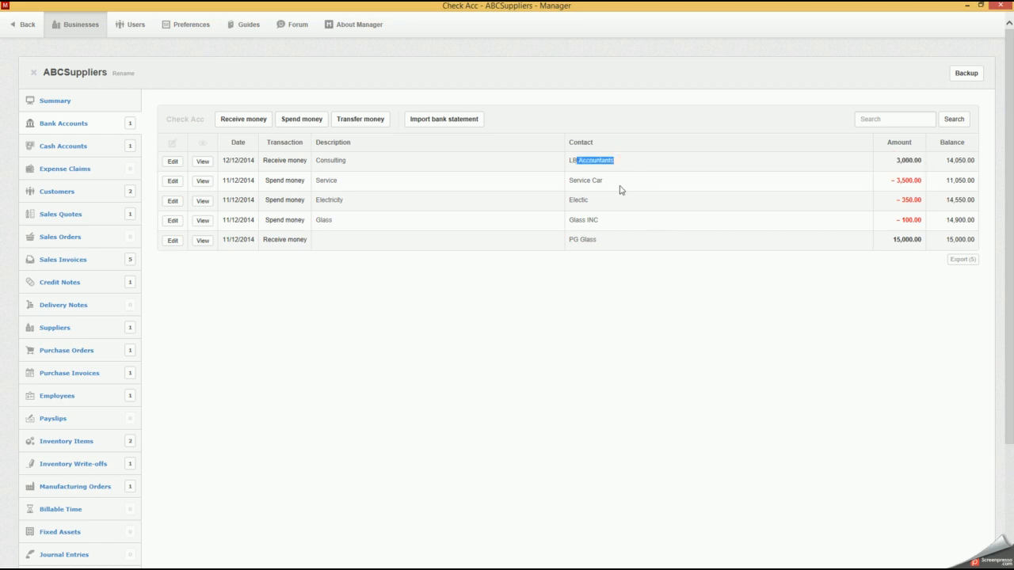
pyautogui.click(77, 260)
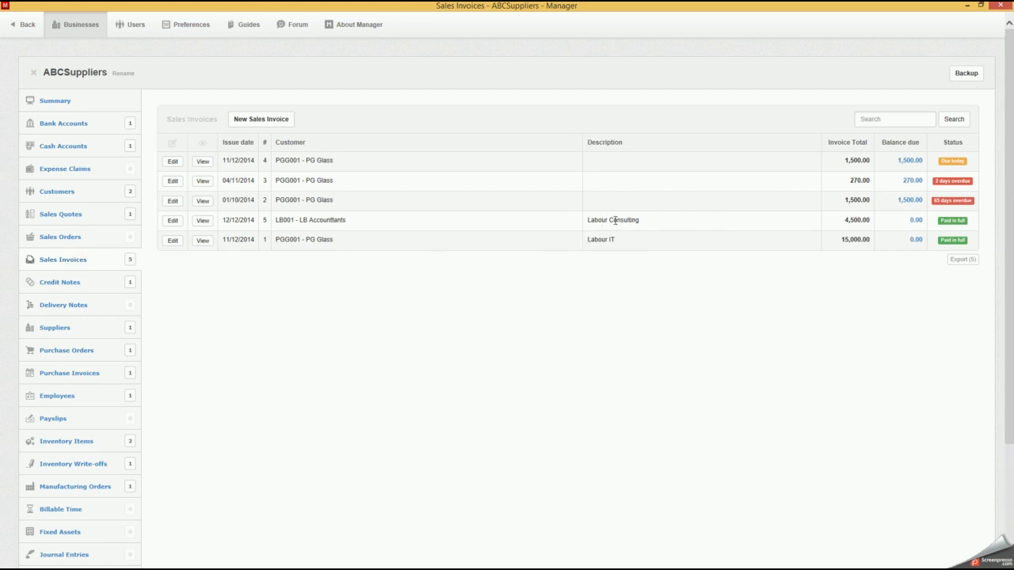
pyautogui.click(916, 221)
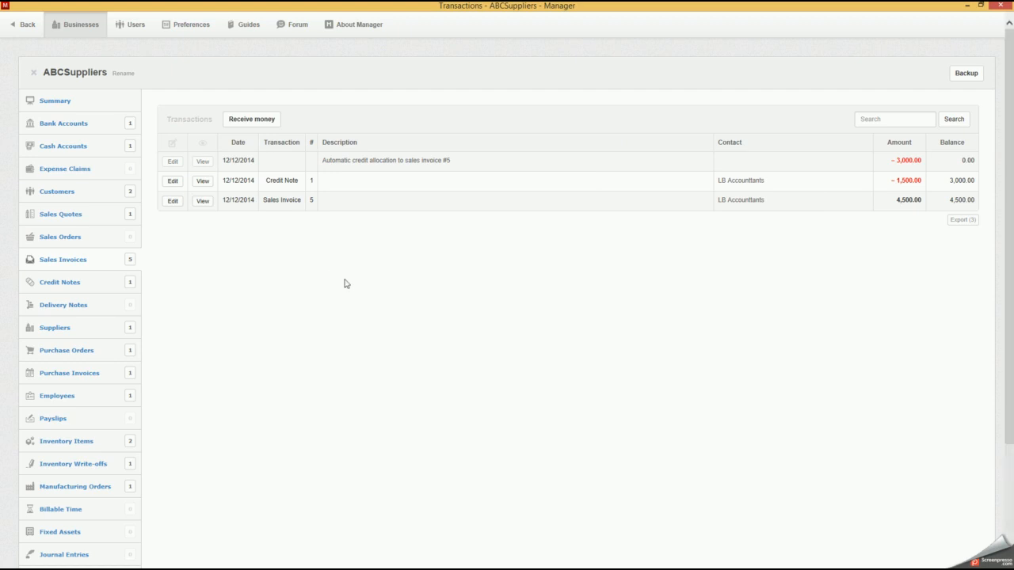
# Start a spend-money payment from Check Acc with payee Me and description Refund Consulting LB Accountants.
pyautogui.click(65, 125)
pyautogui.click(209, 159)
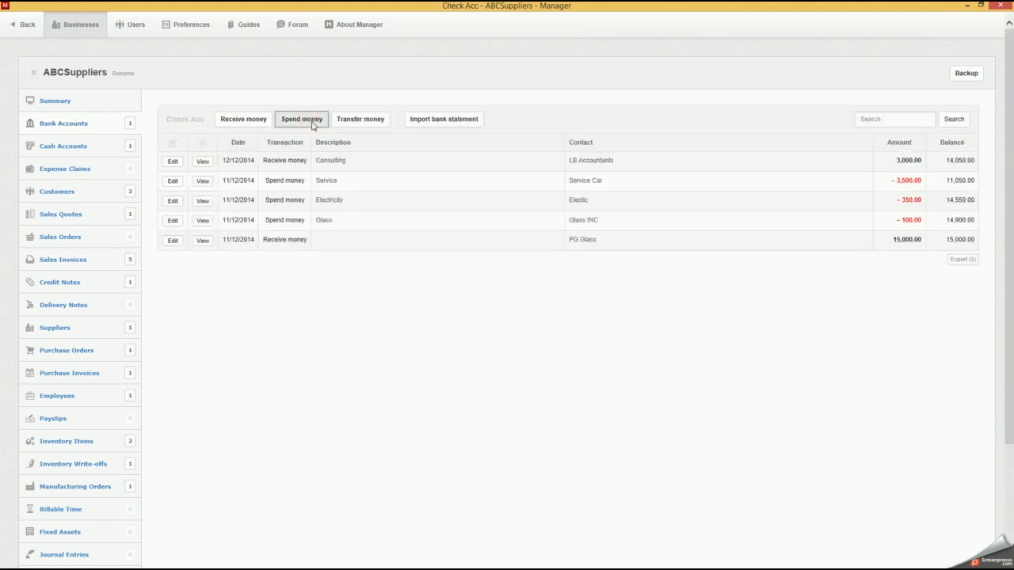
pyautogui.click(313, 120)
pyautogui.click(247, 203)
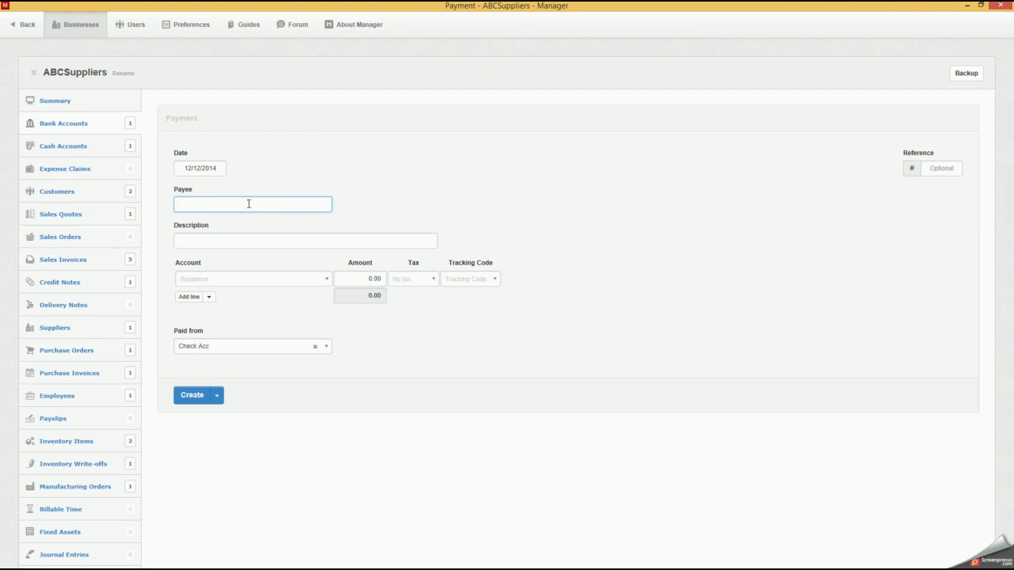
pyautogui.click(247, 247)
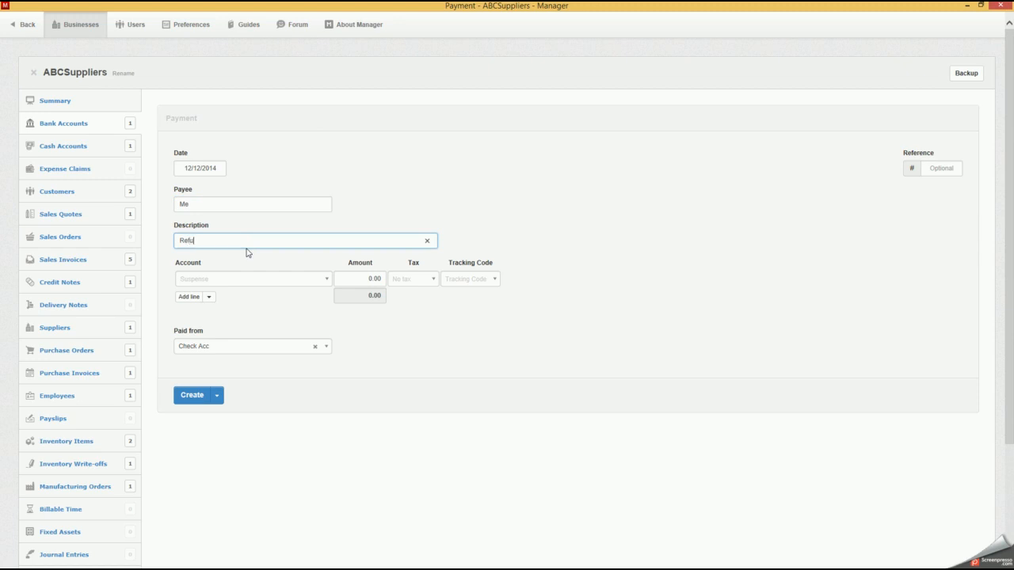
pyautogui.write('Refund Consulting LB Account')
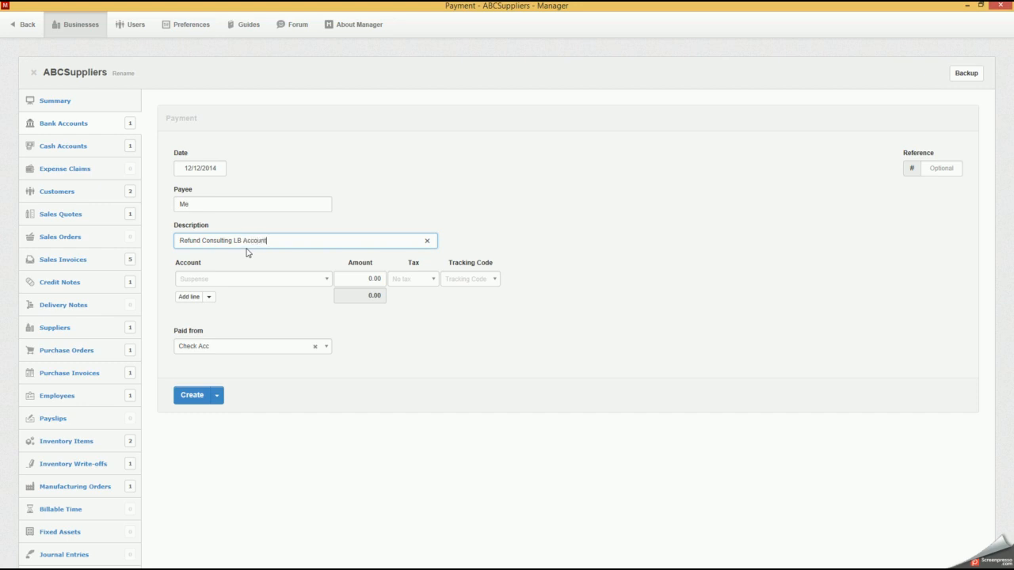
pyautogui.write('ants')
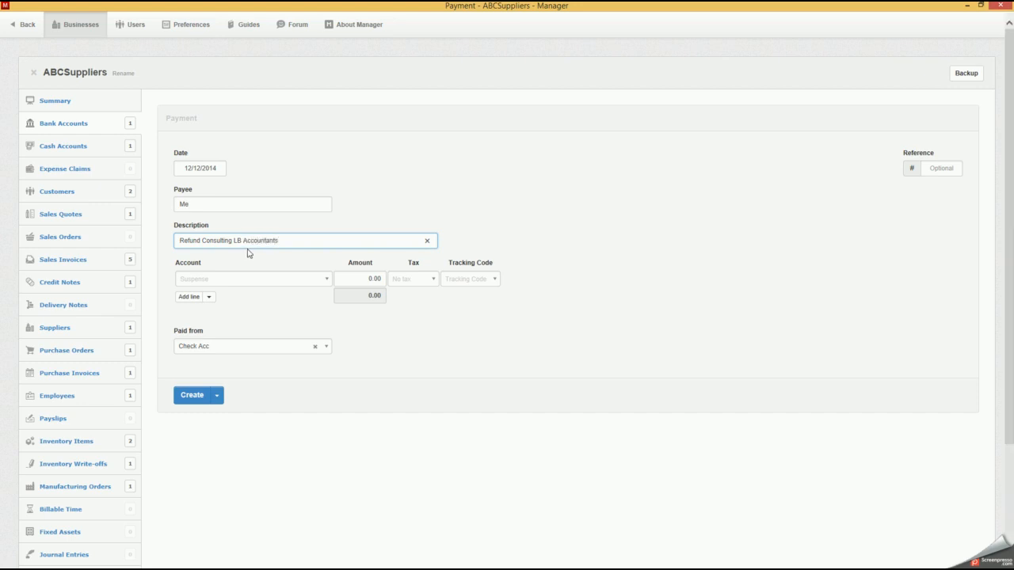
# Allocate the payment to Customer credits for LB Accounttants with an amount of 500.00, create it, and check its listed amount.
pyautogui.click(323, 281)
pyautogui.moveTo(321, 329); pyautogui.dragTo(324, 384)
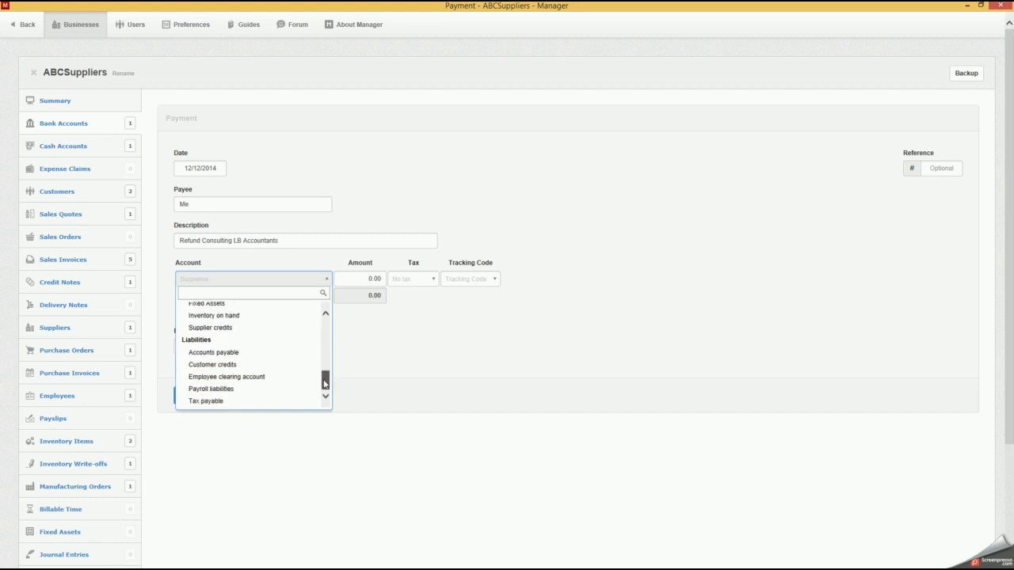
pyautogui.click(255, 366)
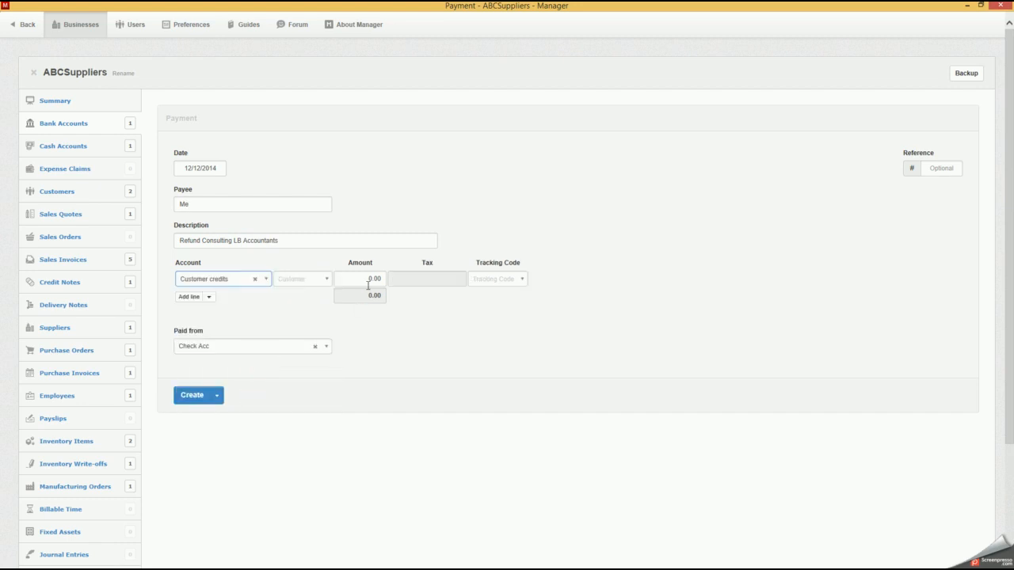
pyautogui.click(327, 282)
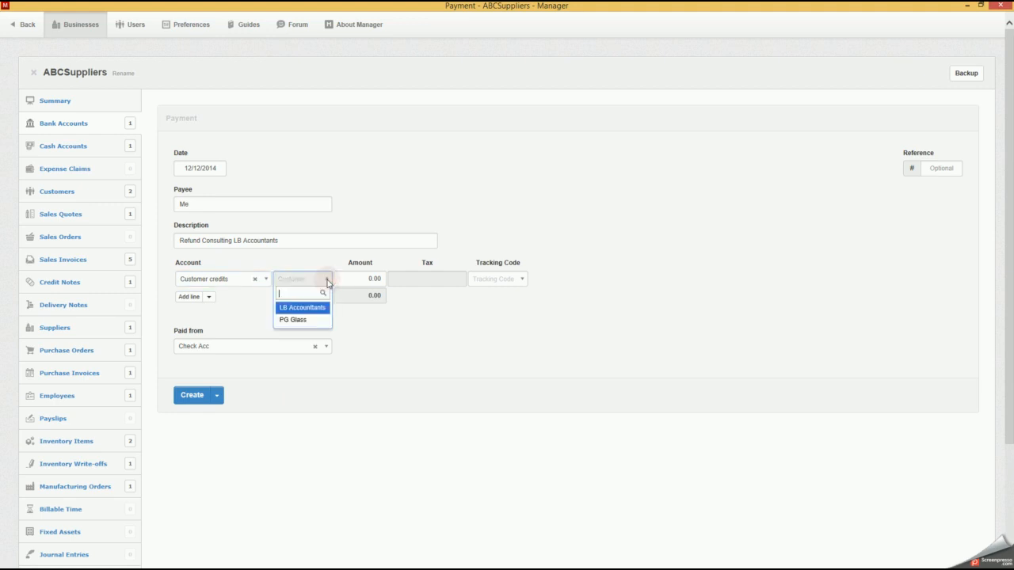
pyautogui.click(315, 308)
pyautogui.click(357, 279)
pyautogui.write('500.00')
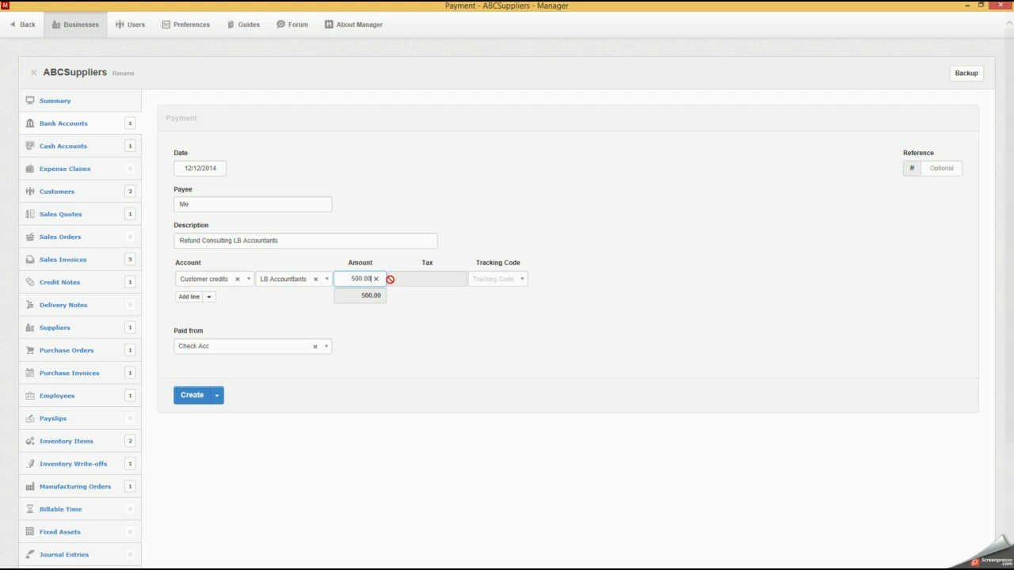
pyautogui.click(199, 396)
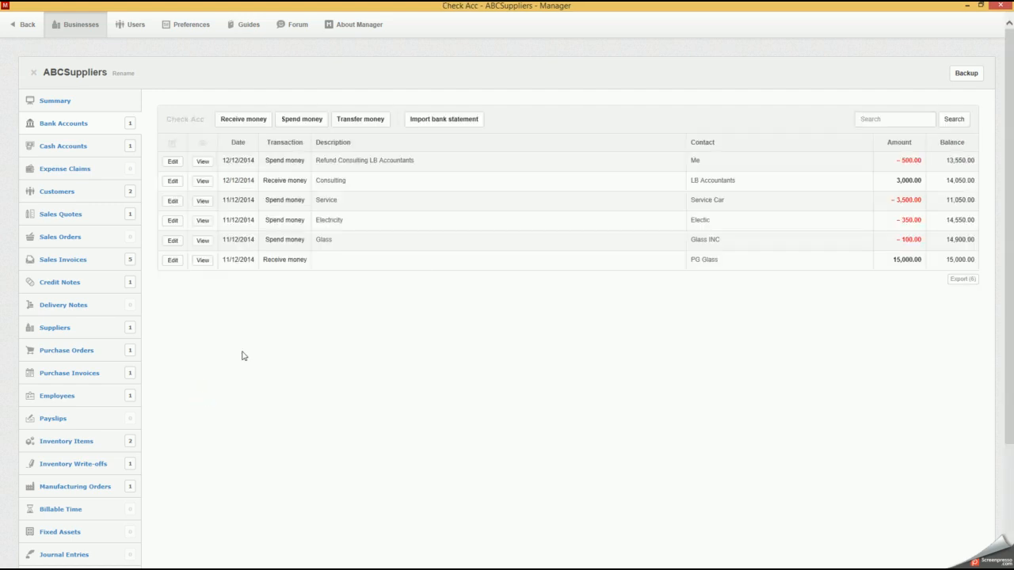
pyautogui.moveTo(897, 161); pyautogui.dragTo(927, 163)
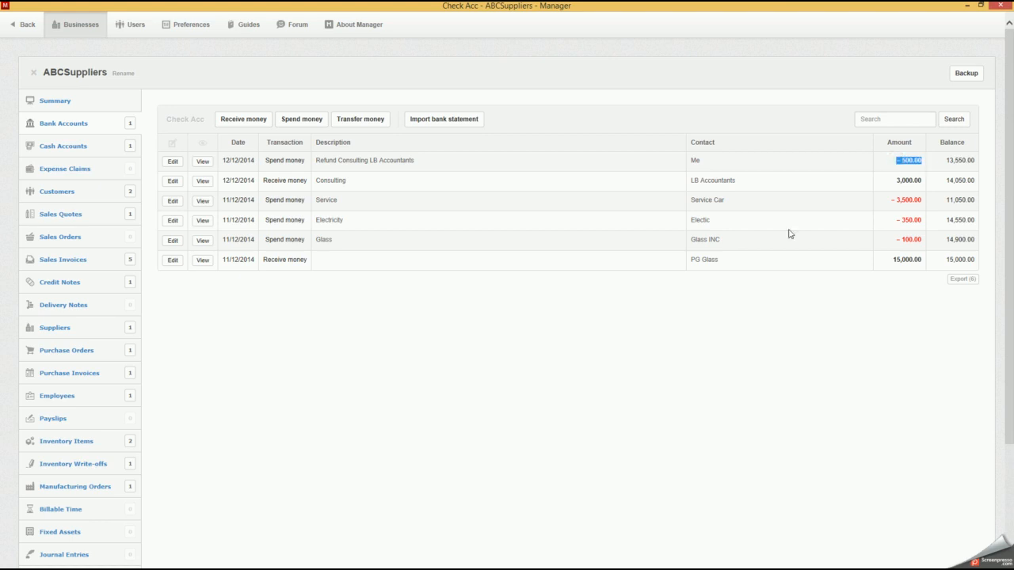
pyautogui.click(713, 256)
# Open the chart of accounts in the settings and start a new account under Liabilities.
pyautogui.scroll(-3, 365, 339)
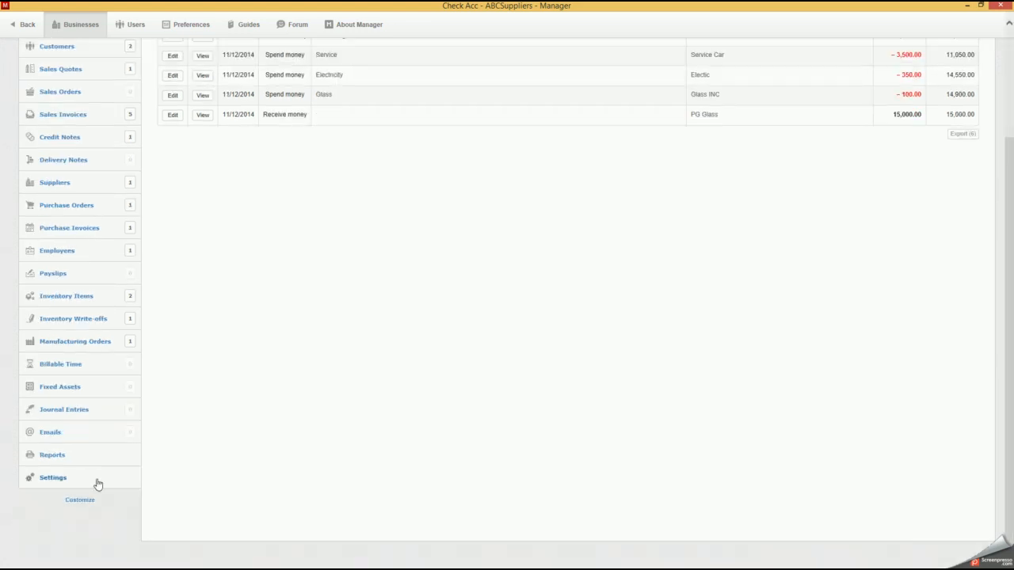
pyautogui.click(52, 477)
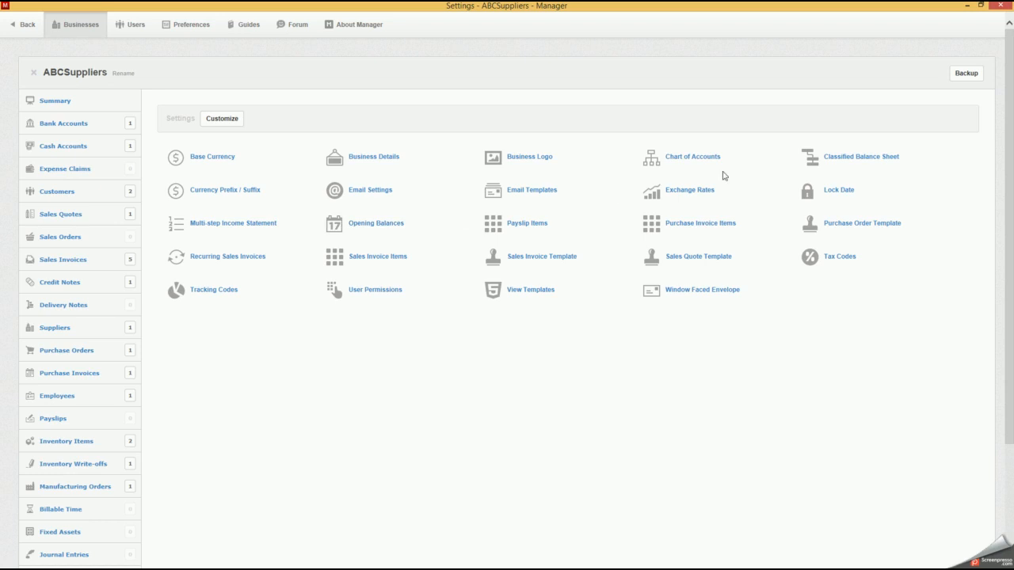
pyautogui.click(692, 157)
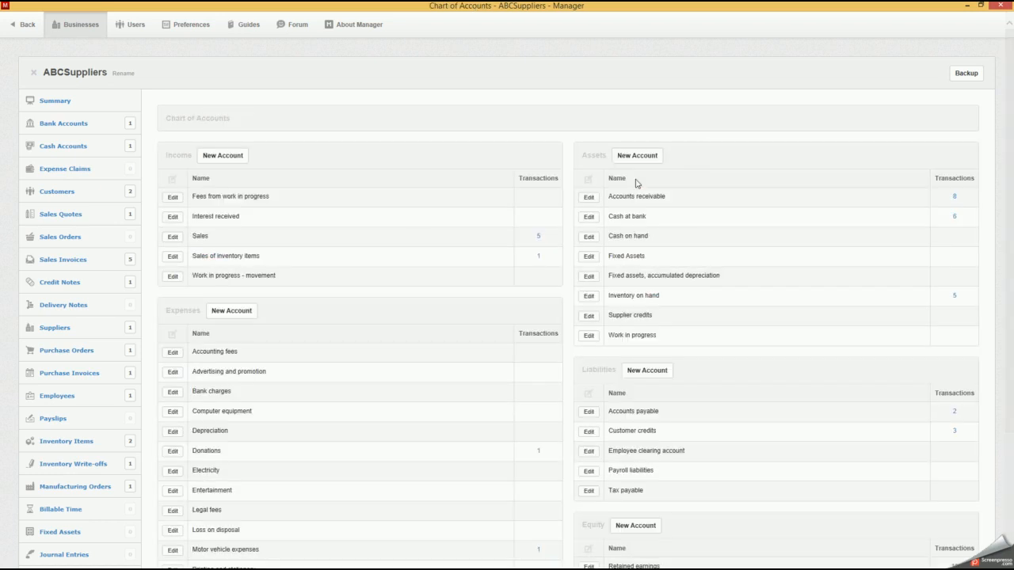
pyautogui.scroll(-3, 301, 208)
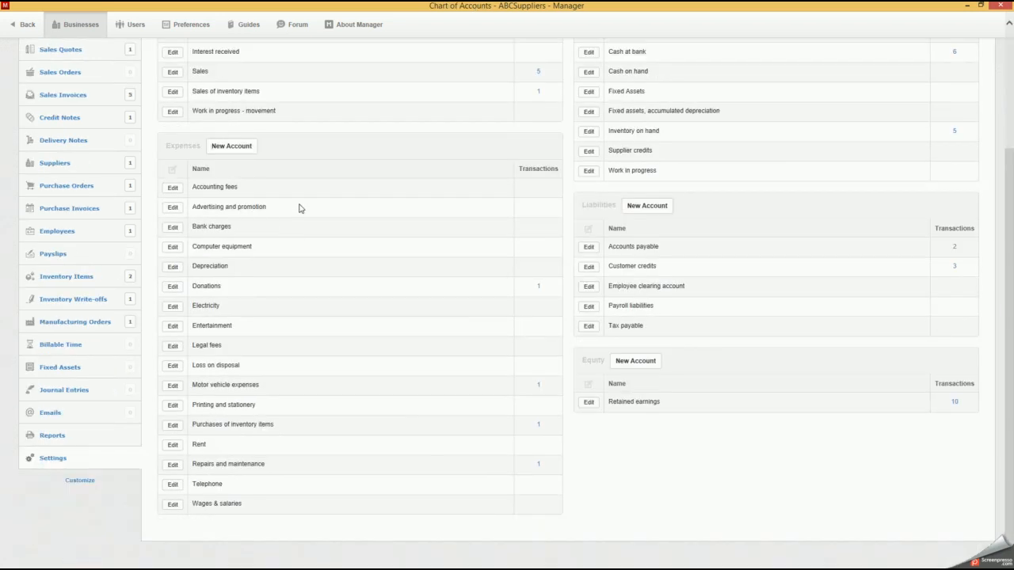
pyautogui.scroll(3, 305, 208)
pyautogui.click(648, 370)
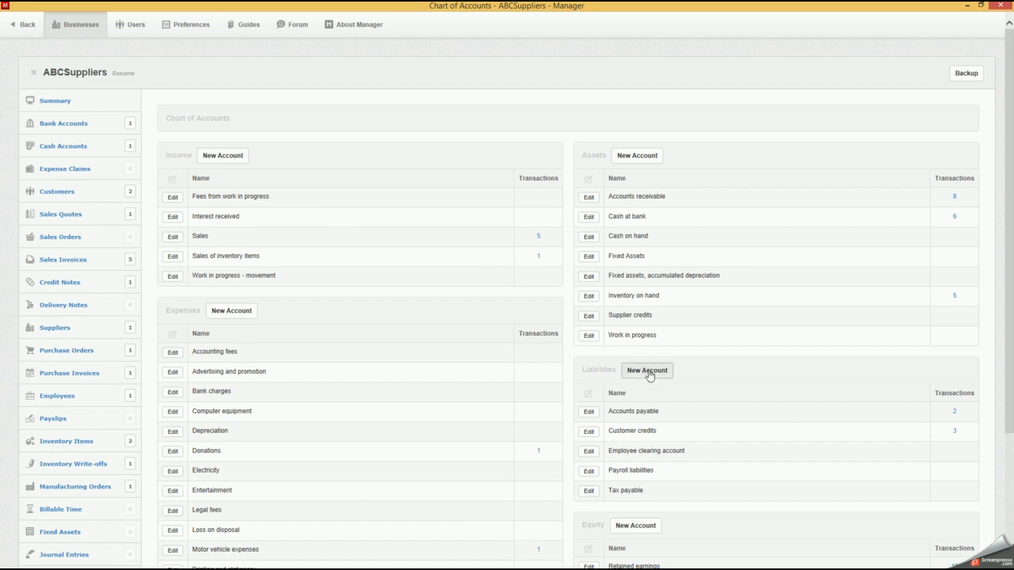
# Name the new liabilities account Bad Debt Write-Off and create it.
pyautogui.click(242, 167)
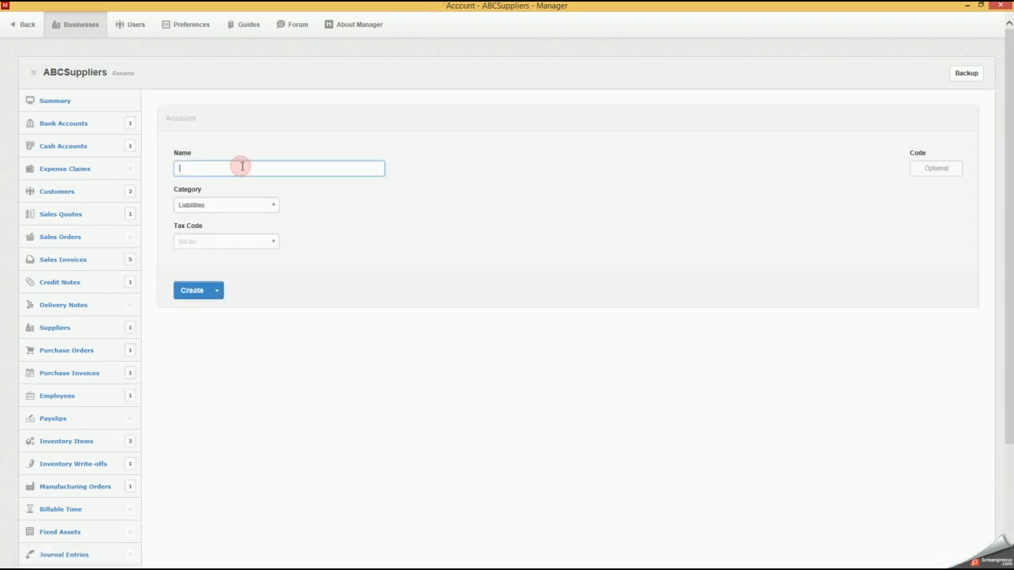
pyautogui.write('Badd Debt')
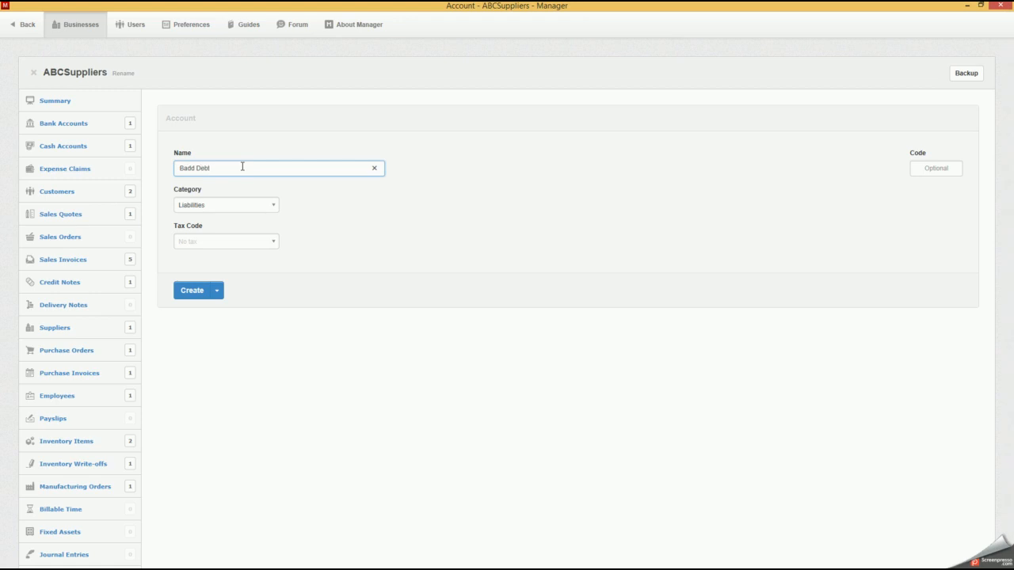
pyautogui.click(196, 165)
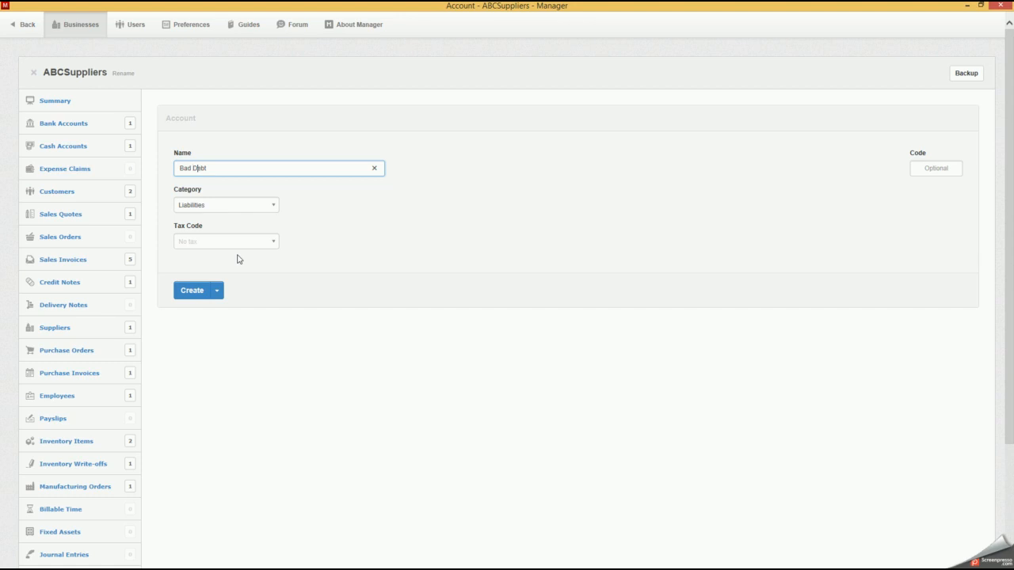
pyautogui.press('Right')
pyautogui.press('Right')
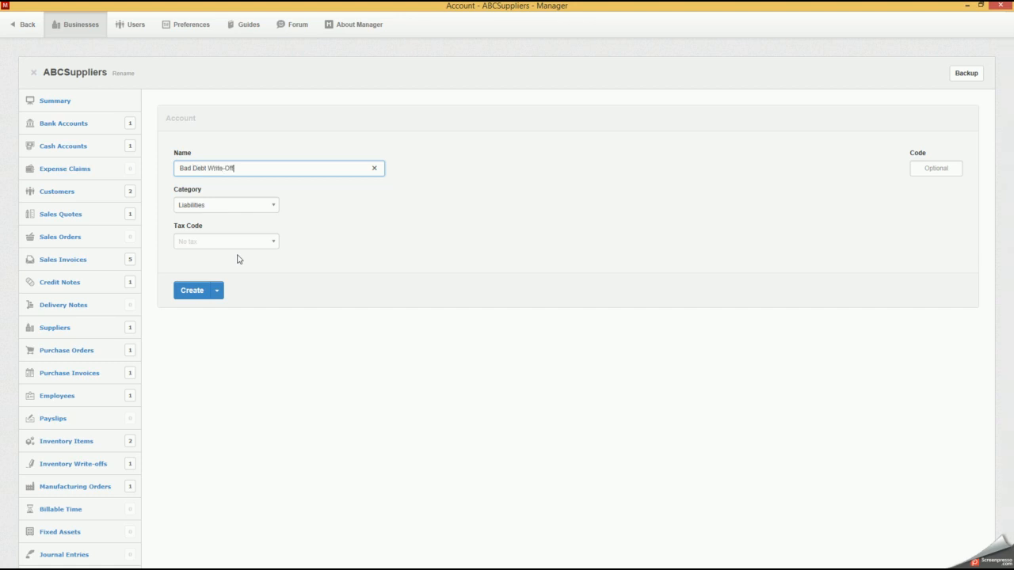
pyautogui.click(191, 291)
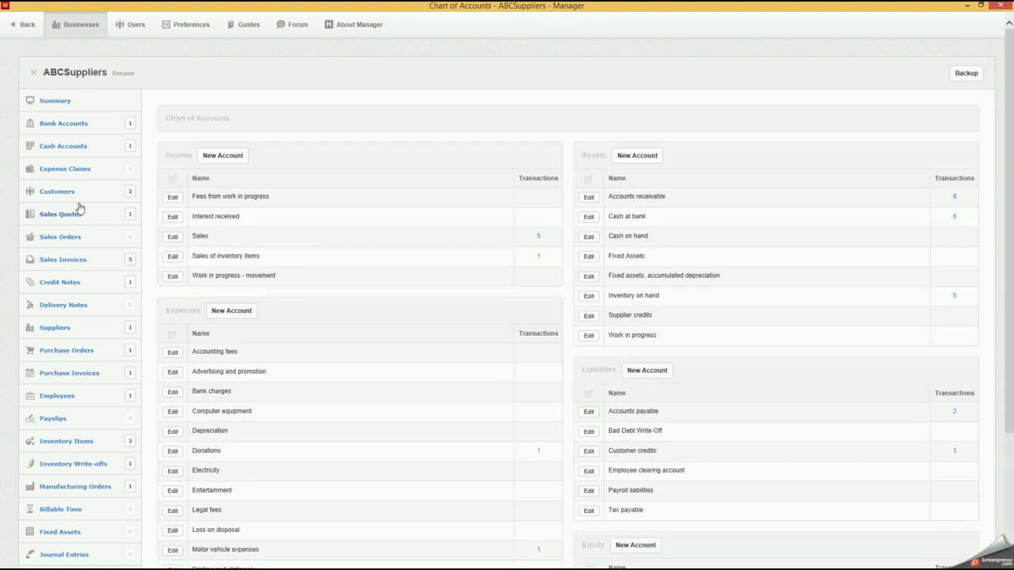
# Check the total of PG Glass sales invoice 3, and start a journal entry with the narration Bad debt PG Glass.
pyautogui.click(70, 267)
pyautogui.doubleClick(893, 203)
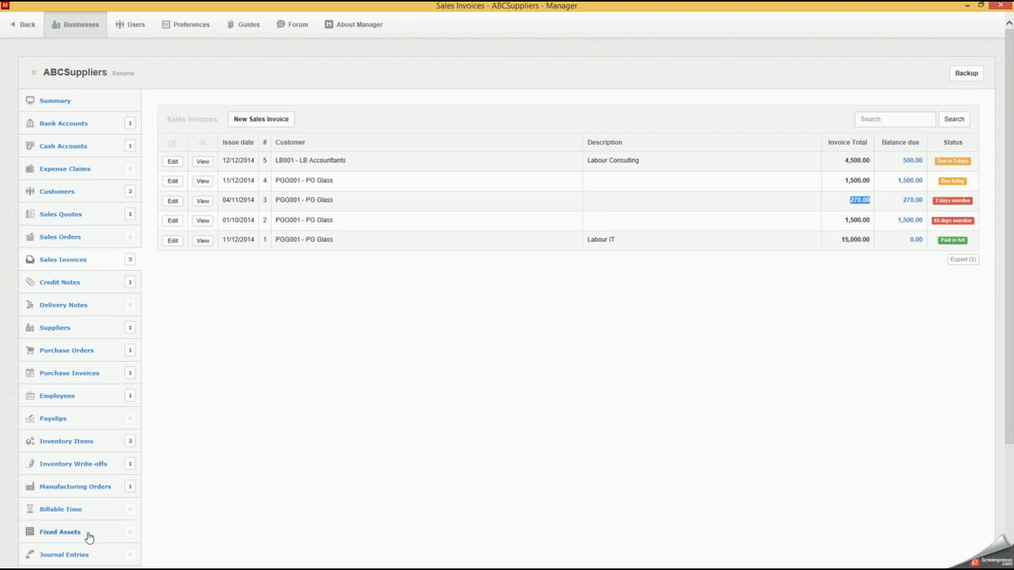
pyautogui.click(80, 556)
pyautogui.click(275, 123)
pyautogui.click(231, 208)
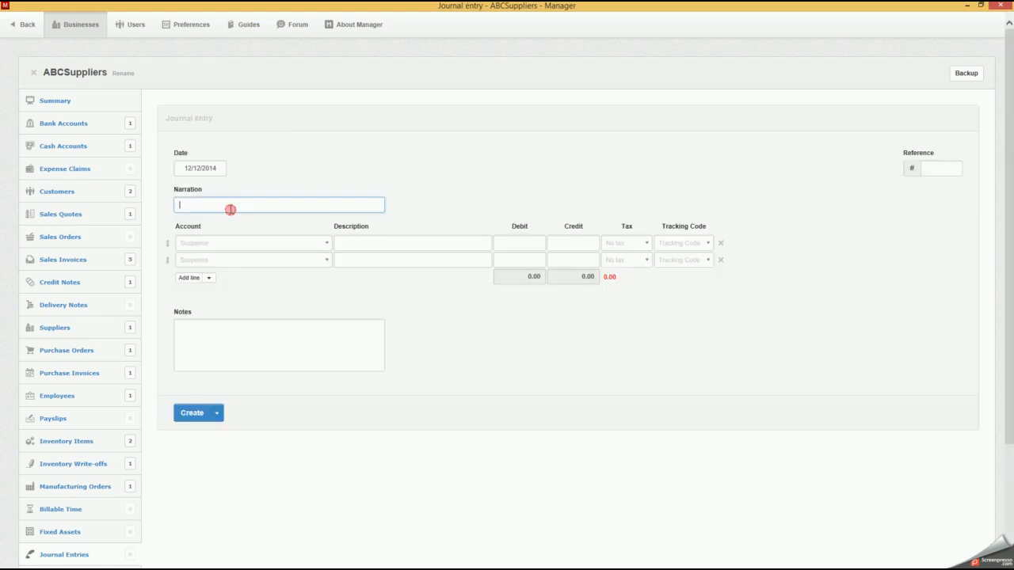
pyautogui.write('Bad debt')
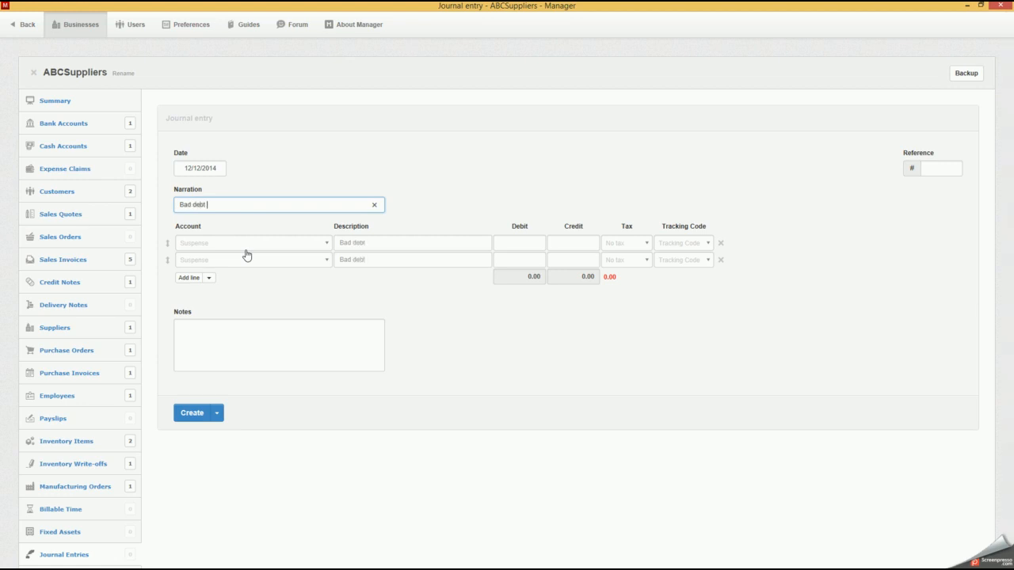
pyautogui.write(' PG Glass')
# Assign the journal entry's first line to Customer credits for PG Glass with a credit of 270.00.
pyautogui.click(329, 244)
pyautogui.moveTo(326, 300); pyautogui.dragTo(325, 348)
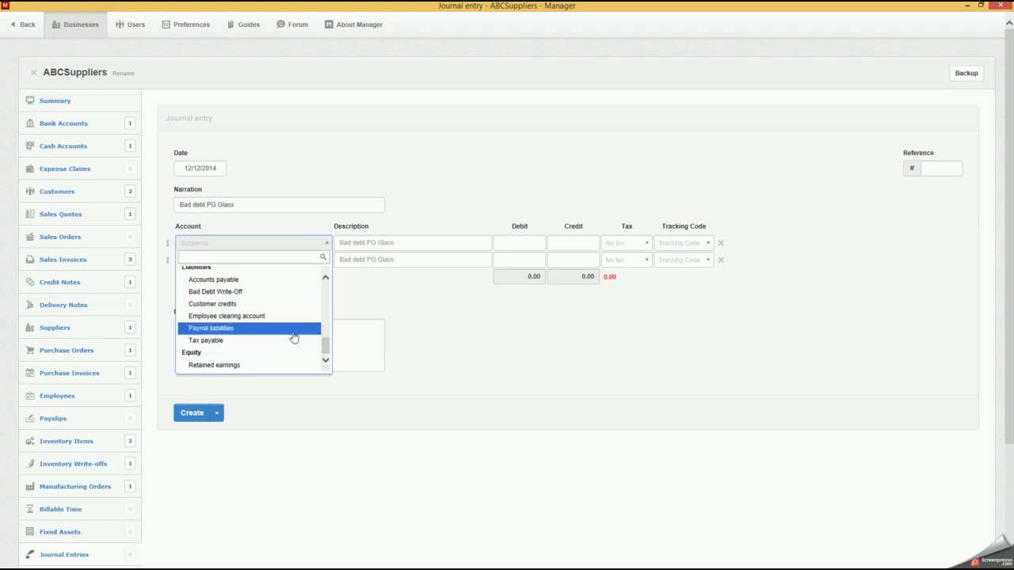
pyautogui.click(242, 311)
pyautogui.click(324, 245)
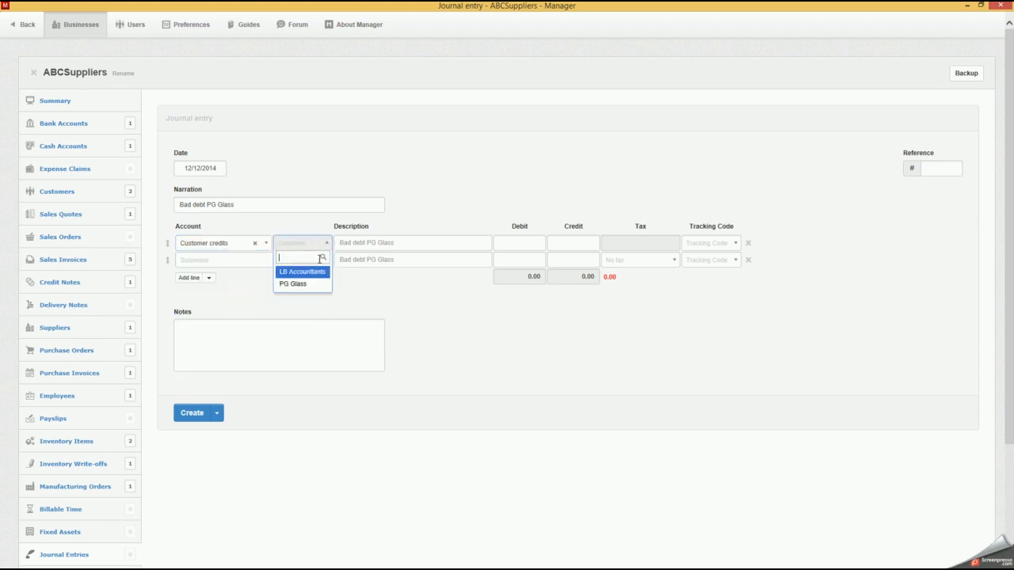
pyautogui.click(294, 283)
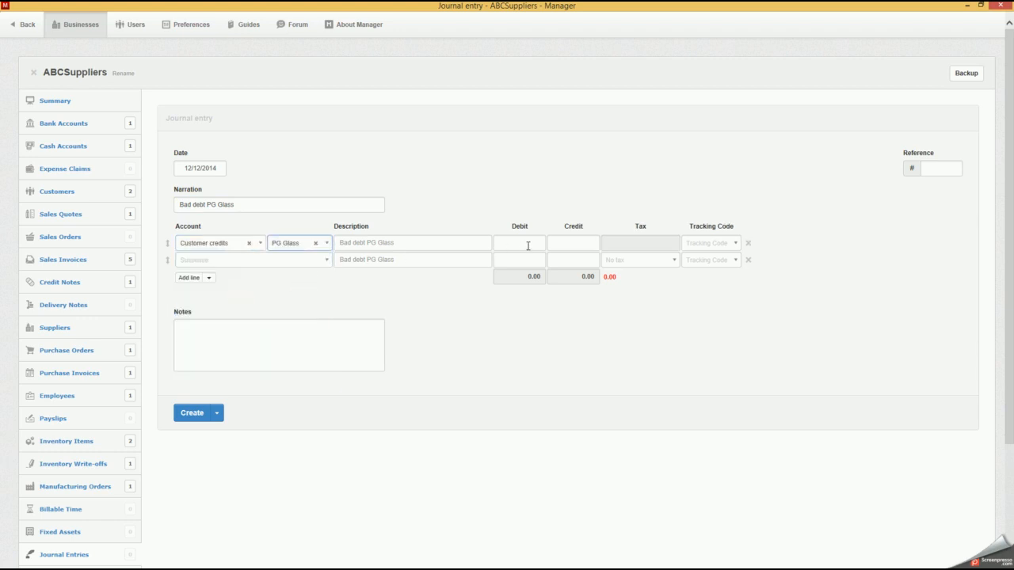
pyautogui.click(559, 246)
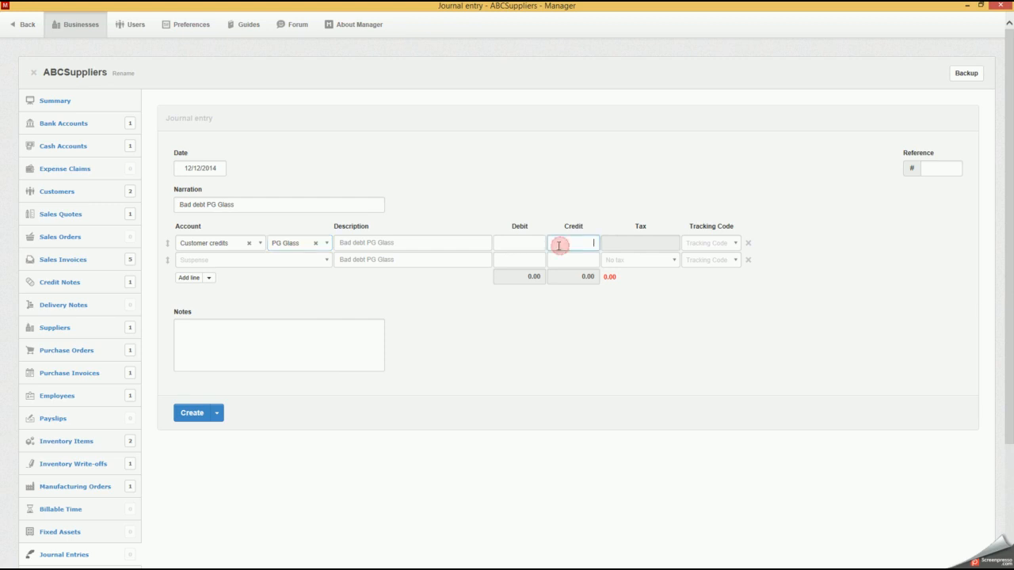
pyautogui.write('270.00')
# Assign the second line to Bad Debt Write-Off with a debit of 270.00, and create the journal entry.
pyautogui.click(324, 260)
pyautogui.moveTo(326, 309); pyautogui.dragTo(323, 362)
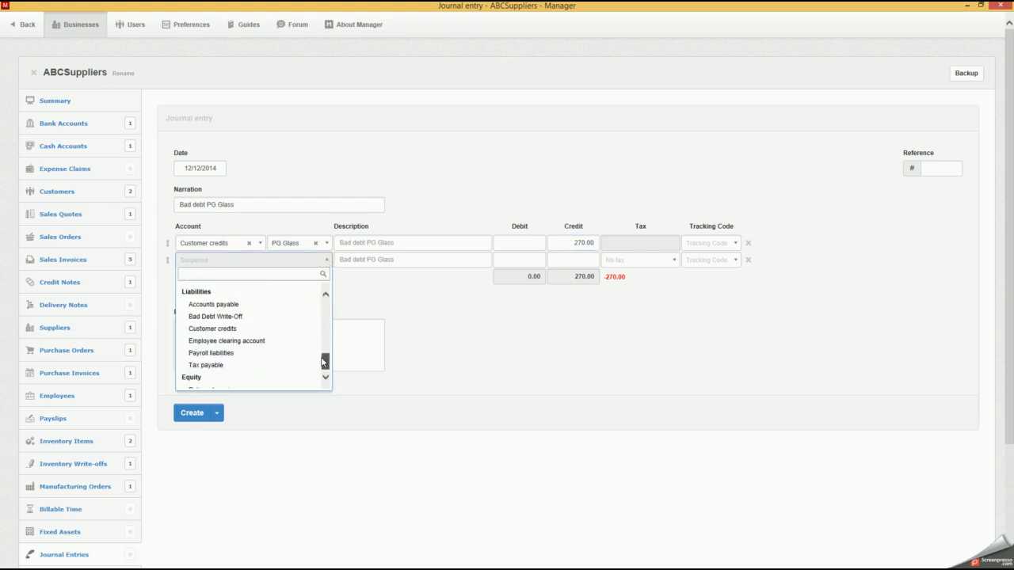
pyautogui.click(259, 317)
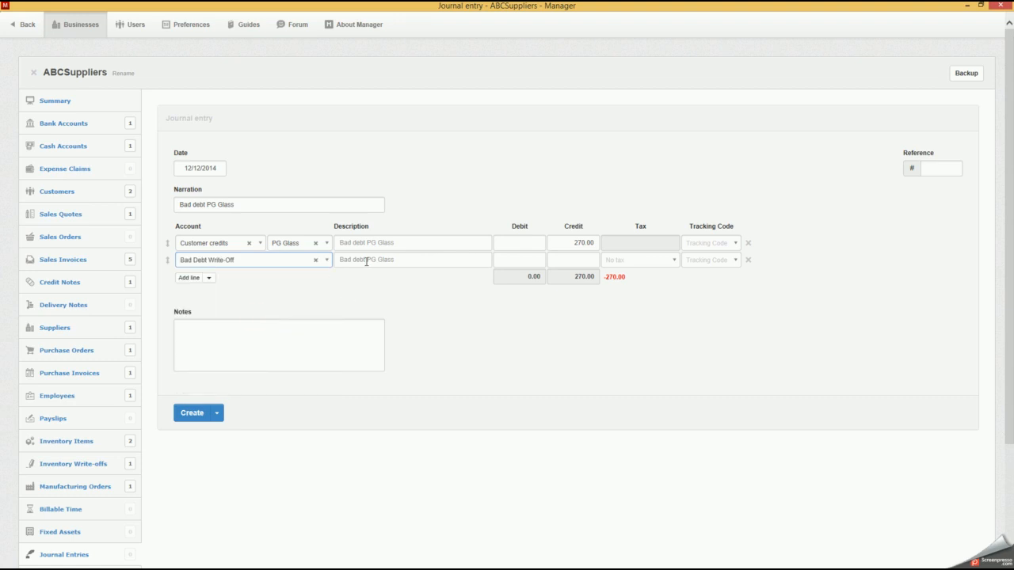
pyautogui.click(507, 258)
pyautogui.write('270.00')
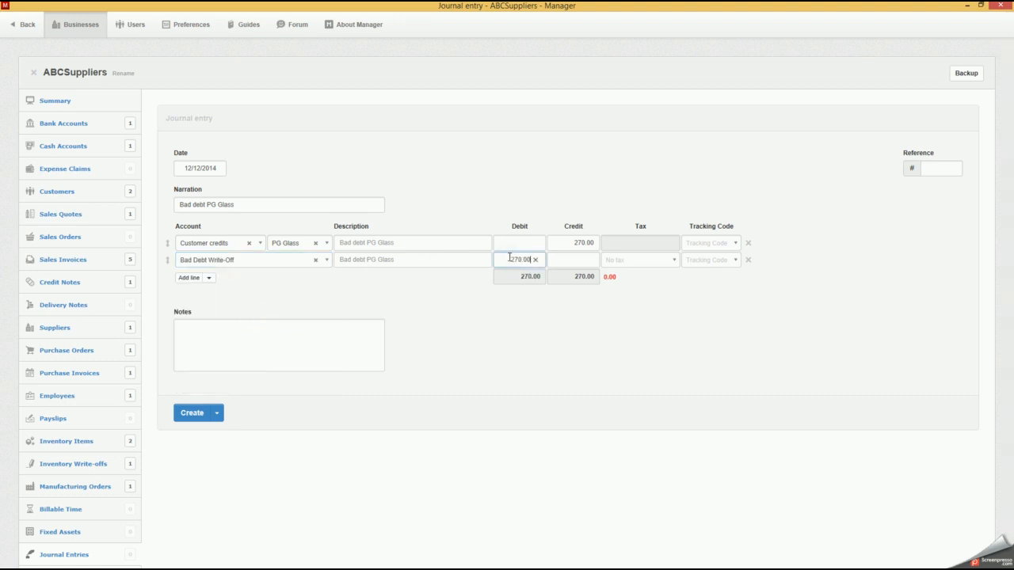
pyautogui.click(296, 352)
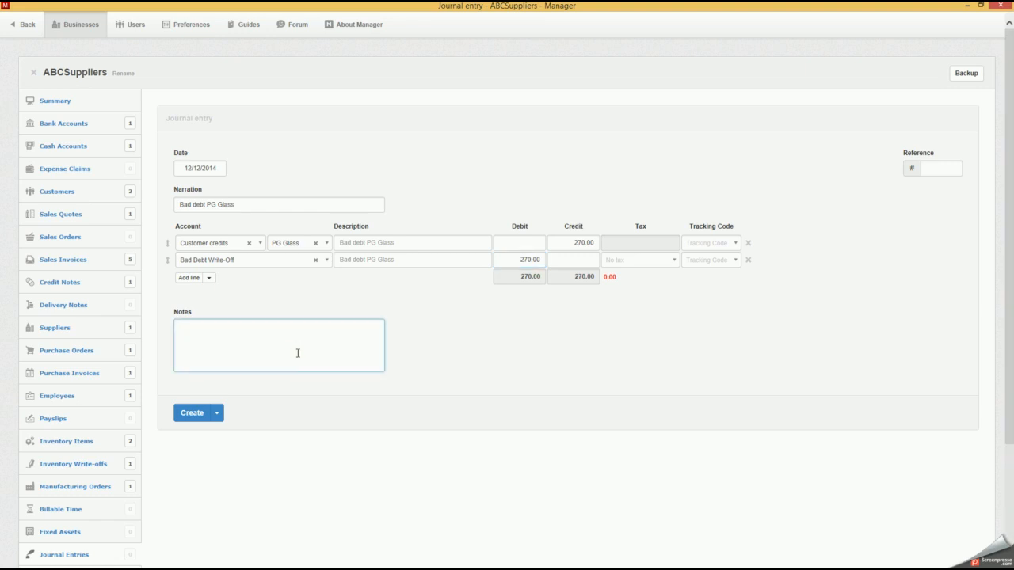
pyautogui.click(928, 169)
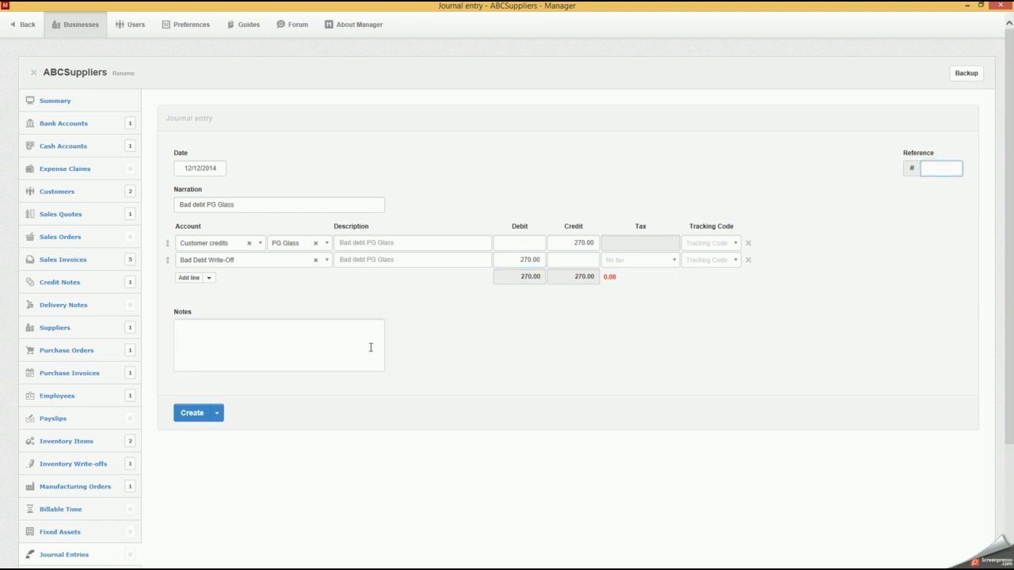
pyautogui.click(193, 412)
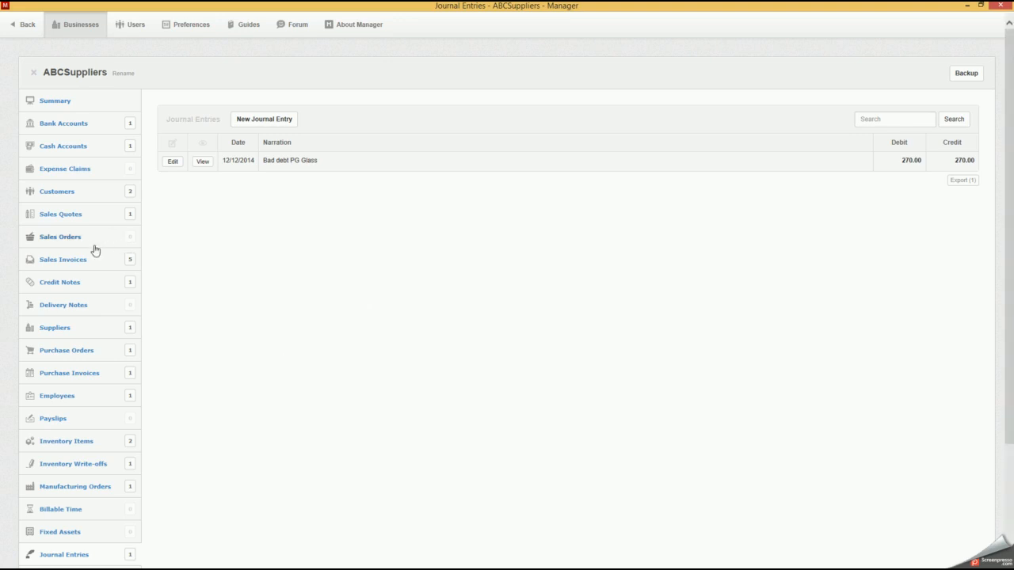
# Check the balance due on sales invoice 2, and reopen the Bad debt PG Glass journal entry for editing.
pyautogui.click(71, 264)
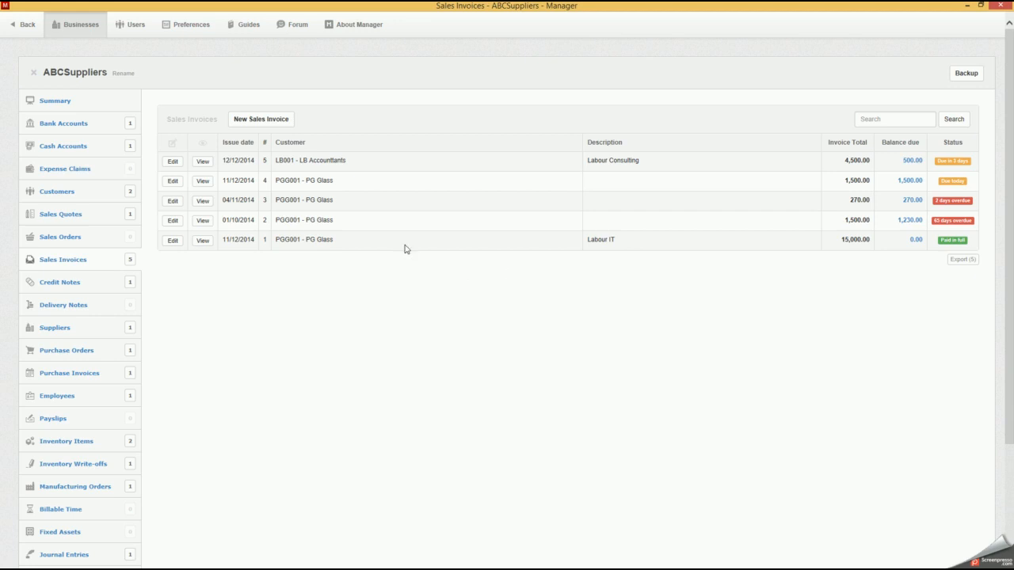
pyautogui.doubleClick(894, 222)
pyautogui.scroll(-1, 168, 468)
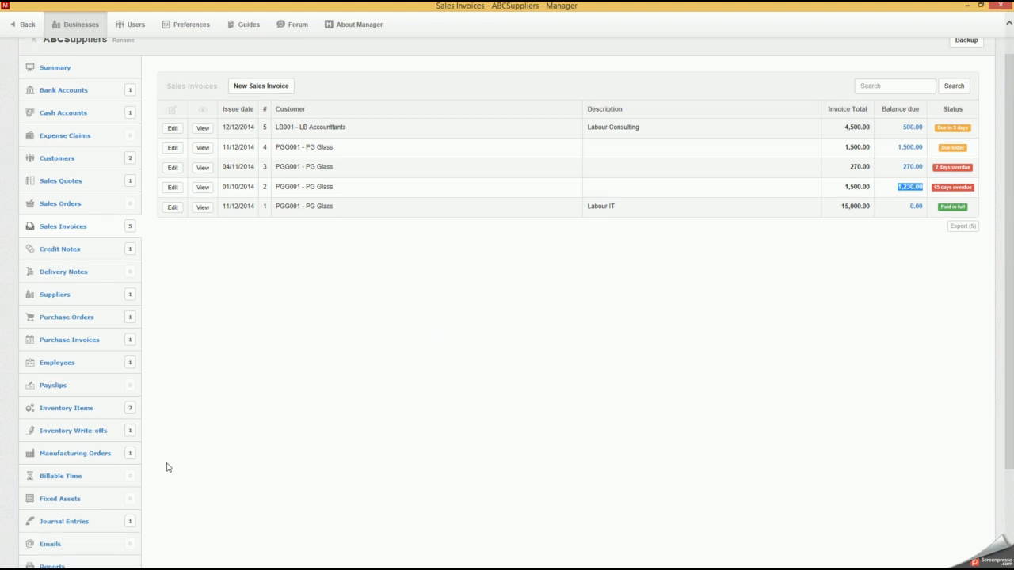
pyautogui.scroll(-2, 168, 468)
pyautogui.click(87, 474)
pyautogui.click(174, 163)
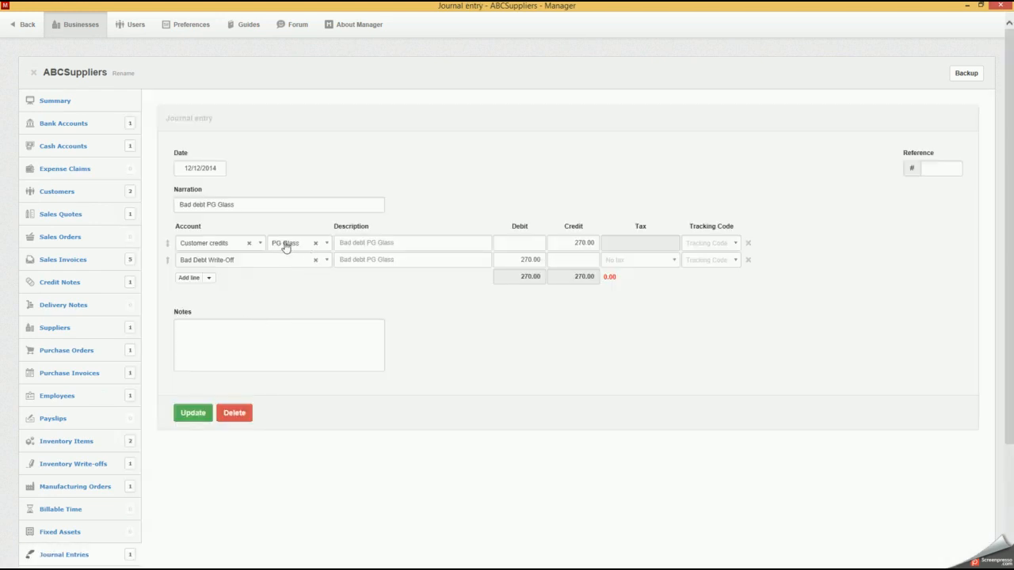
# Reassign the journal entry's credit line to Accounts receivable for Sales Invoice #3 (PG Glass) and save the update.
pyautogui.click(259, 243)
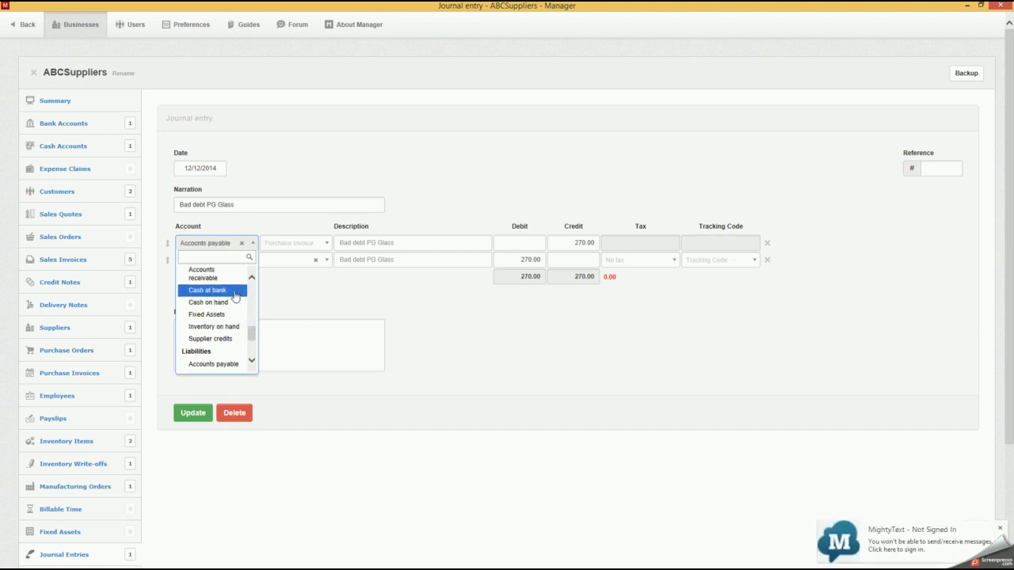
pyautogui.click(203, 273)
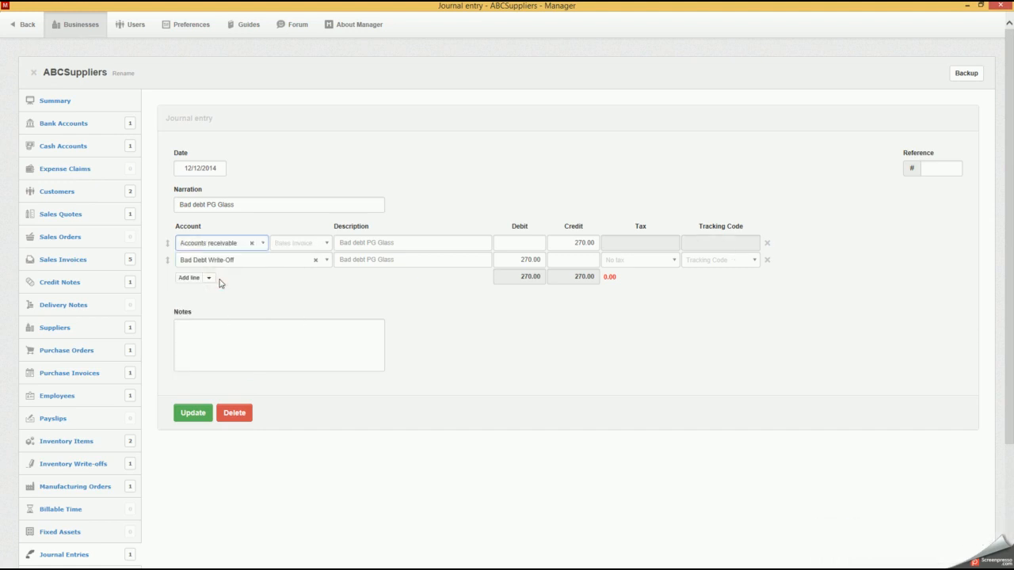
pyautogui.click(325, 244)
pyautogui.moveTo(323, 309); pyautogui.dragTo(320, 322)
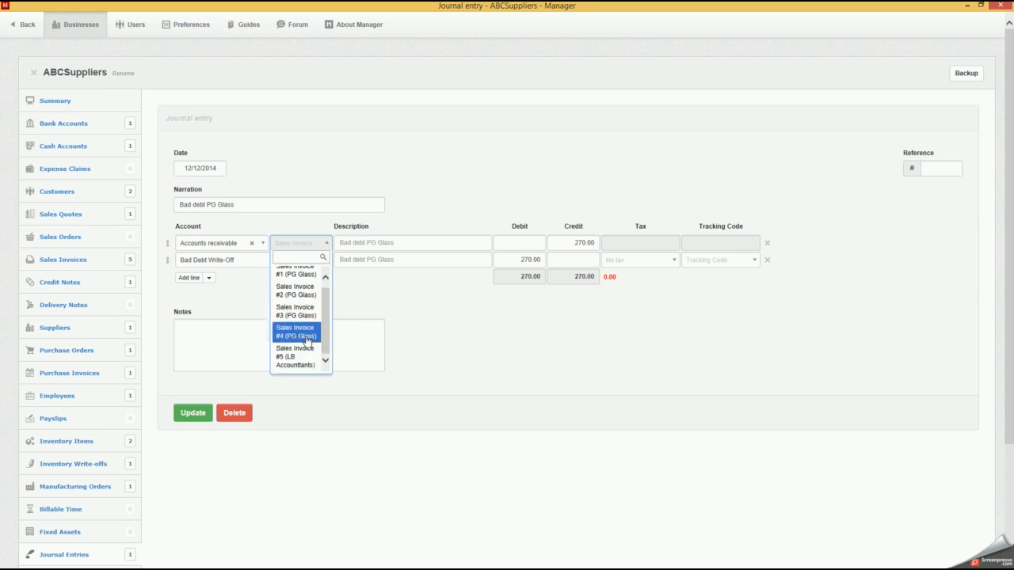
pyautogui.click(308, 312)
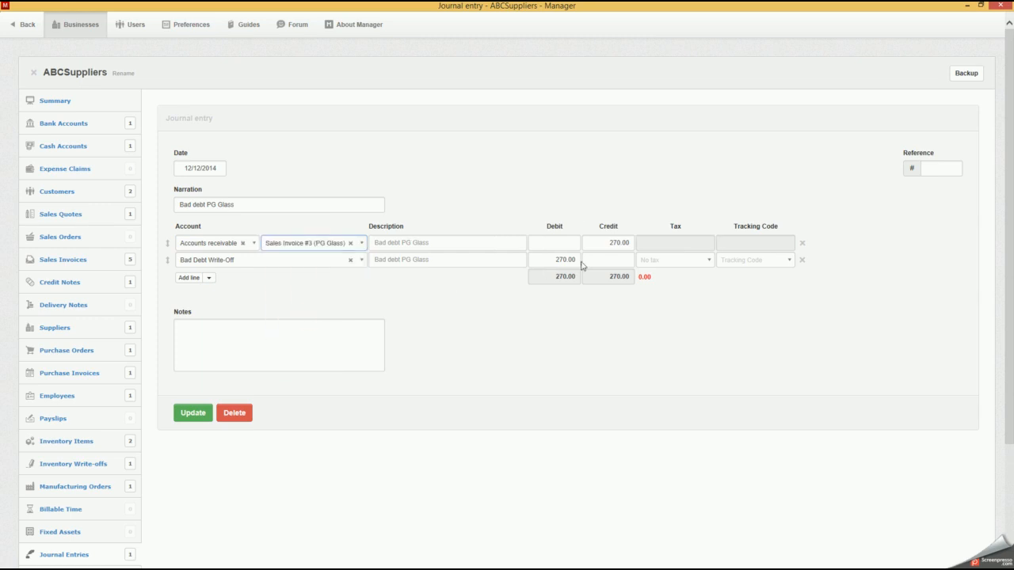
pyautogui.click(198, 415)
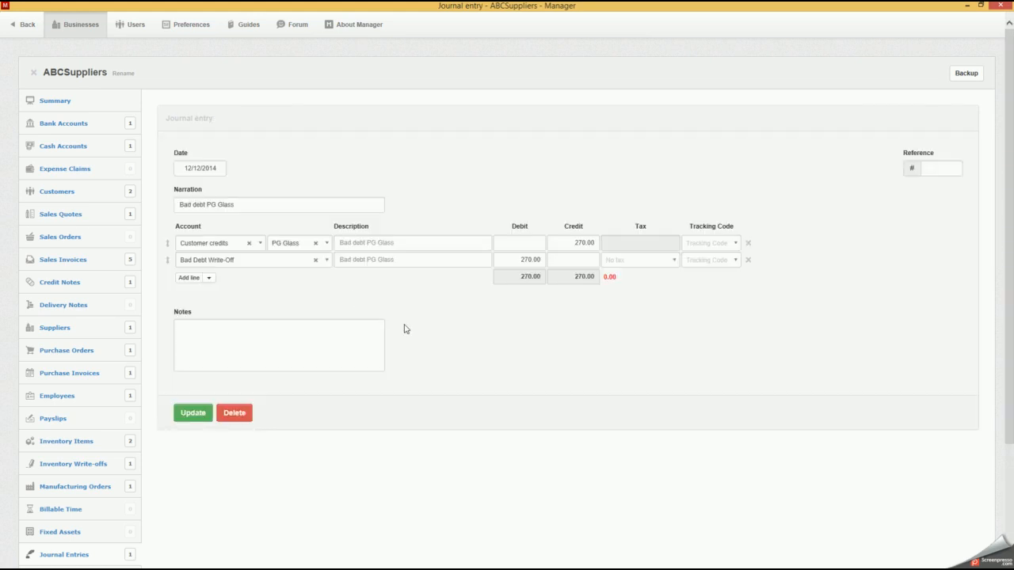
# Check the balance due and status of PG Glass sales invoice 3 in the sales invoice list.
pyautogui.click(73, 260)
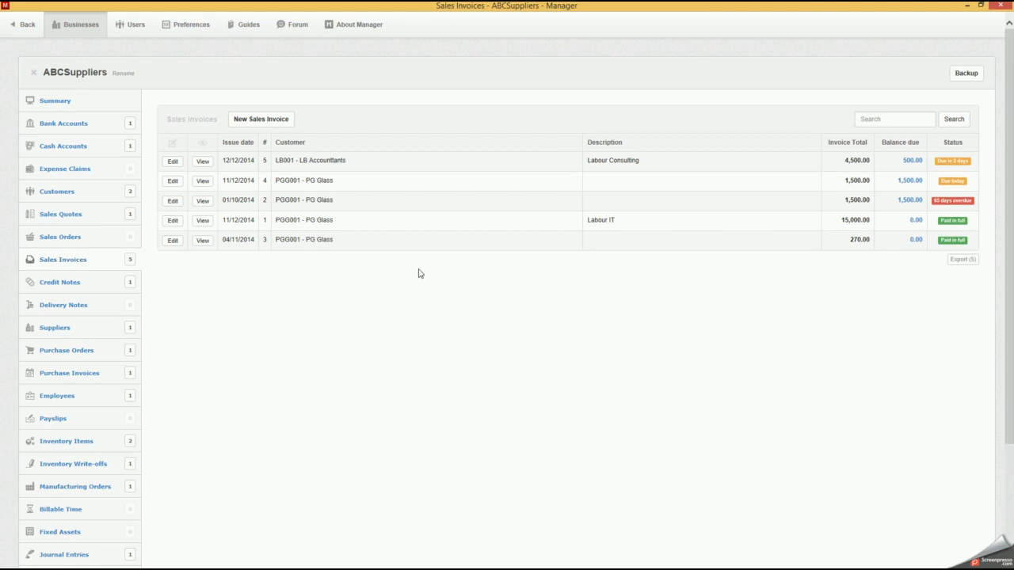
pyautogui.moveTo(845, 244); pyautogui.dragTo(981, 245)
pyautogui.click(839, 285)
# Open the recurring sales invoices in the settings and start a new recurring sales invoice.
pyautogui.scroll(-3, 224, 366)
pyautogui.click(52, 478)
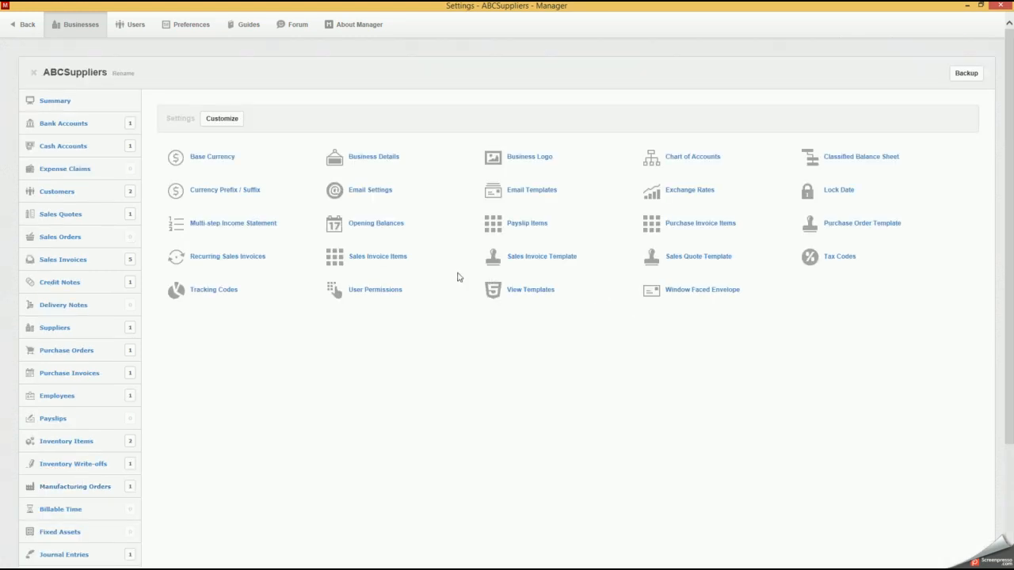
pyautogui.click(225, 257)
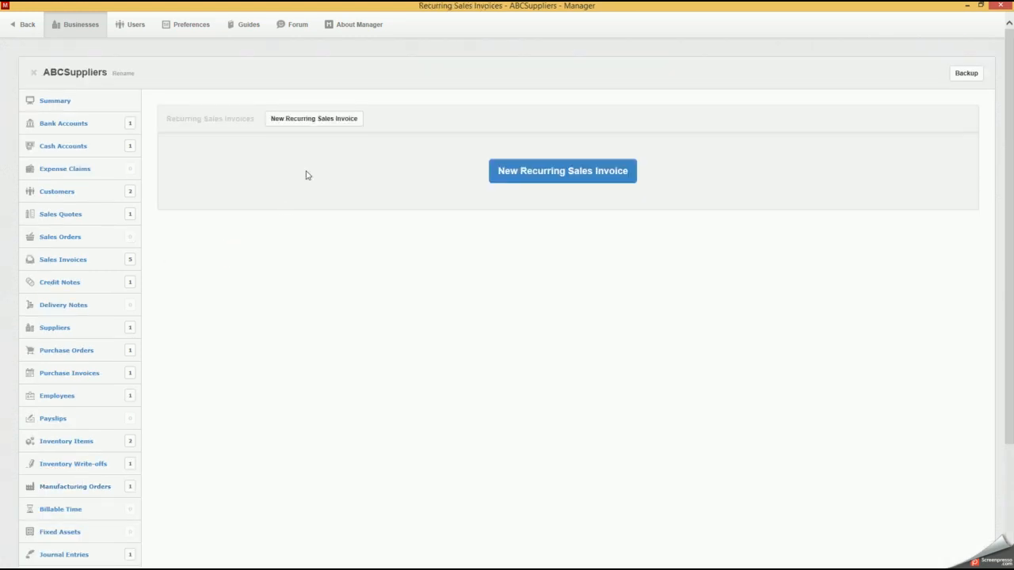
pyautogui.click(320, 124)
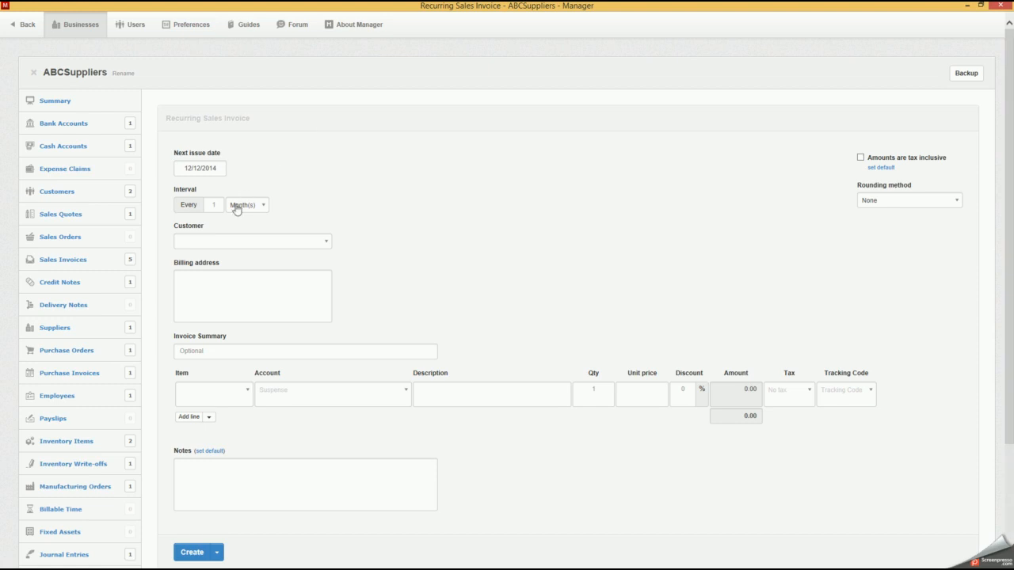
# Examine the interval settings and available time units of the recurring sales invoice, leaving it at every 1 month.
pyautogui.tripleClick(183, 204)
pyautogui.click(285, 204)
pyautogui.click(215, 205)
pyautogui.click(264, 205)
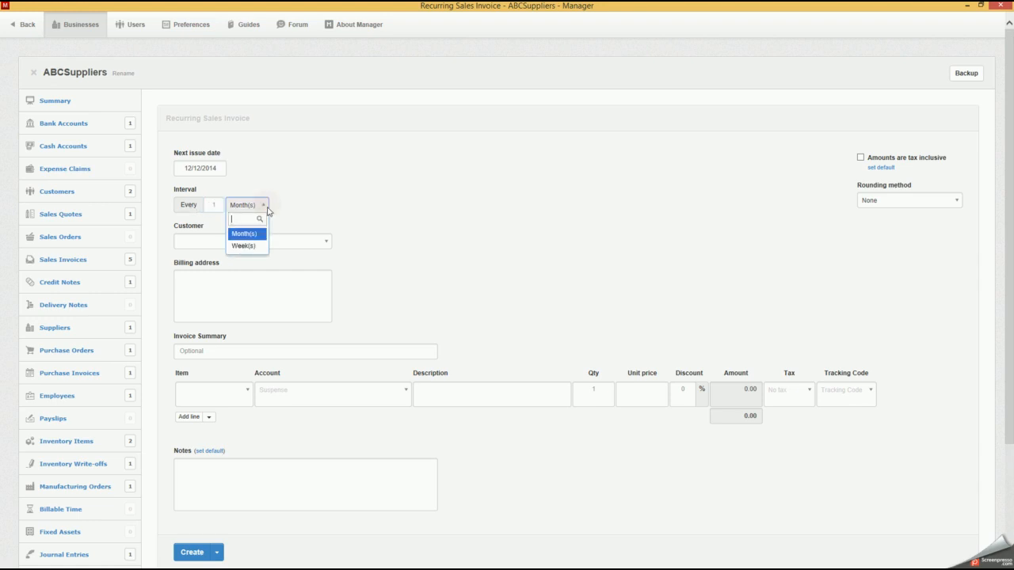
pyautogui.click(317, 207)
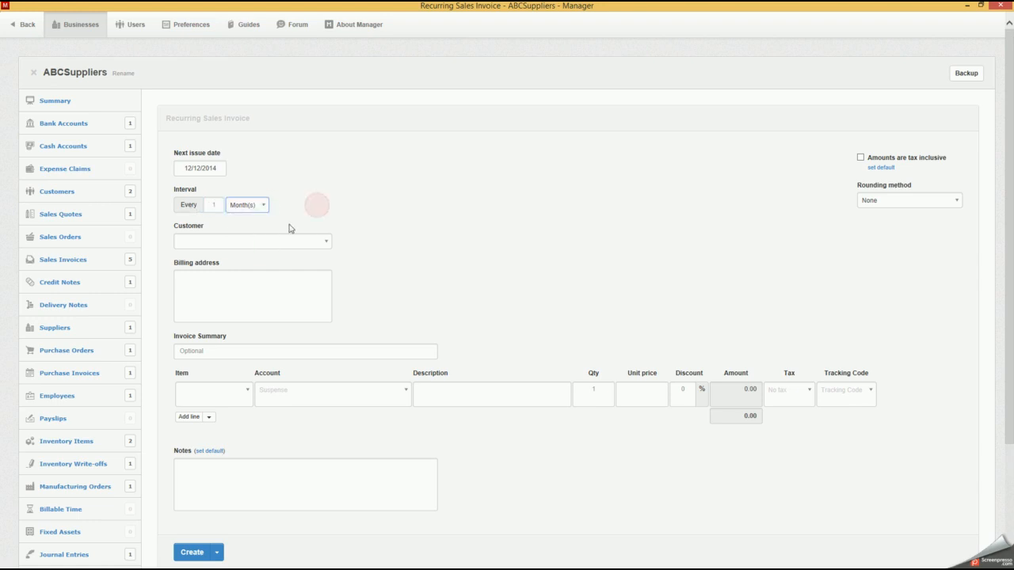
pyautogui.click(214, 204)
pyautogui.click(261, 207)
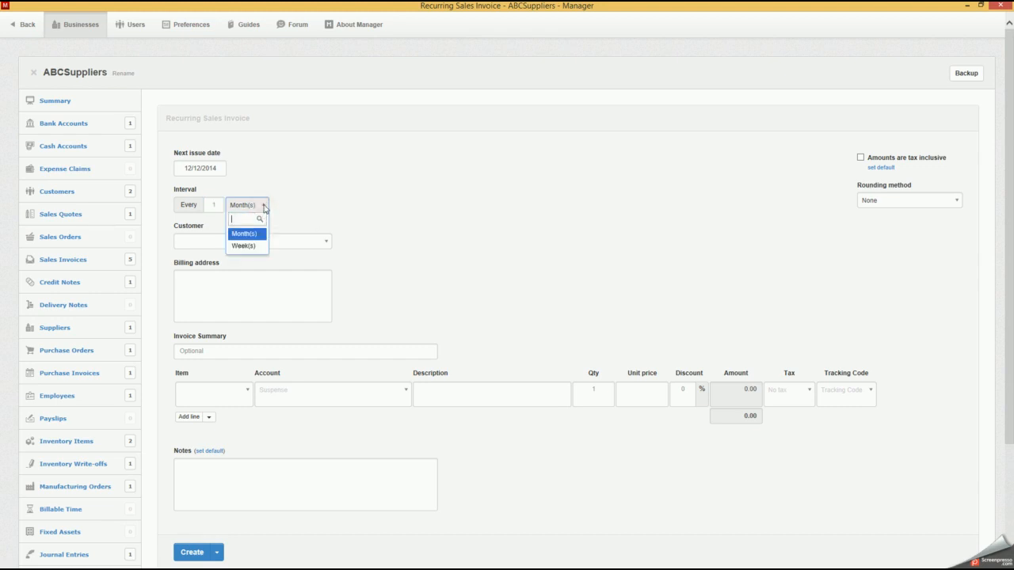
pyautogui.click(260, 221)
# Choose PGG001 - PG Glass as the recurring invoice's customer and enter Labour as the invoice summary.
pyautogui.click(325, 243)
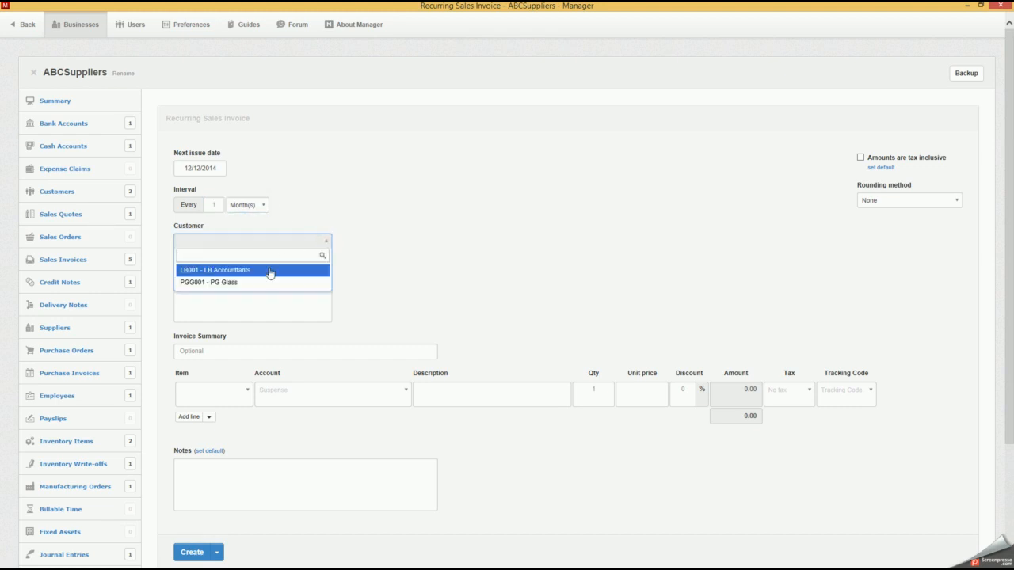
pyautogui.click(233, 282)
pyautogui.click(230, 353)
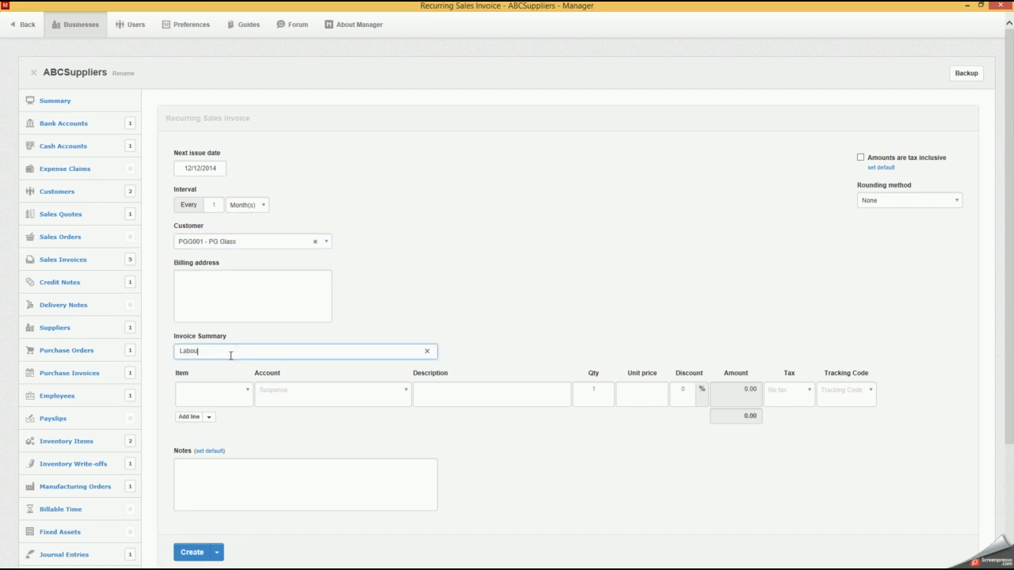
# Select the Labour item for the invoice's first line and create the recurring sales invoice.
pyautogui.click(246, 395)
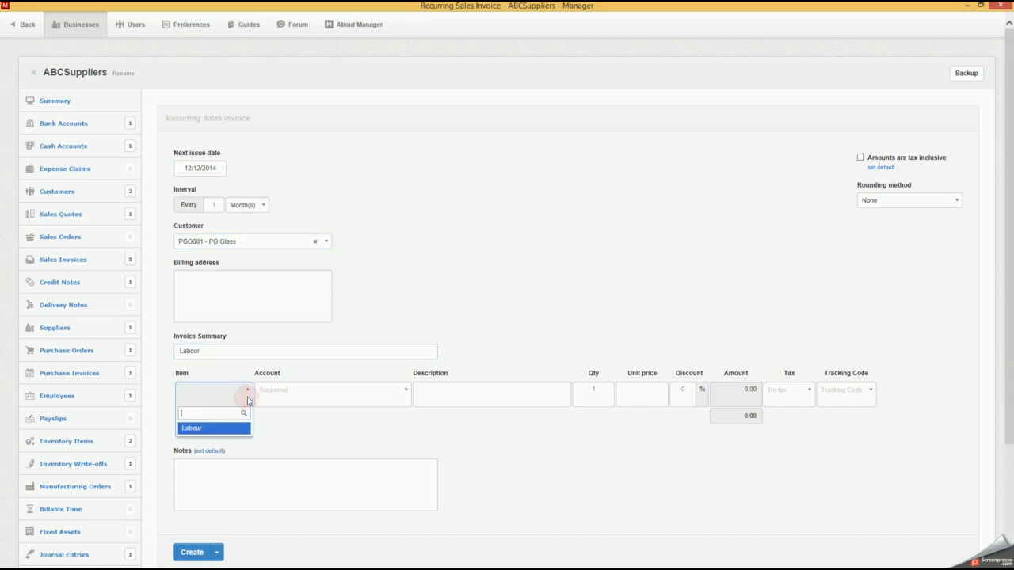
pyautogui.click(208, 429)
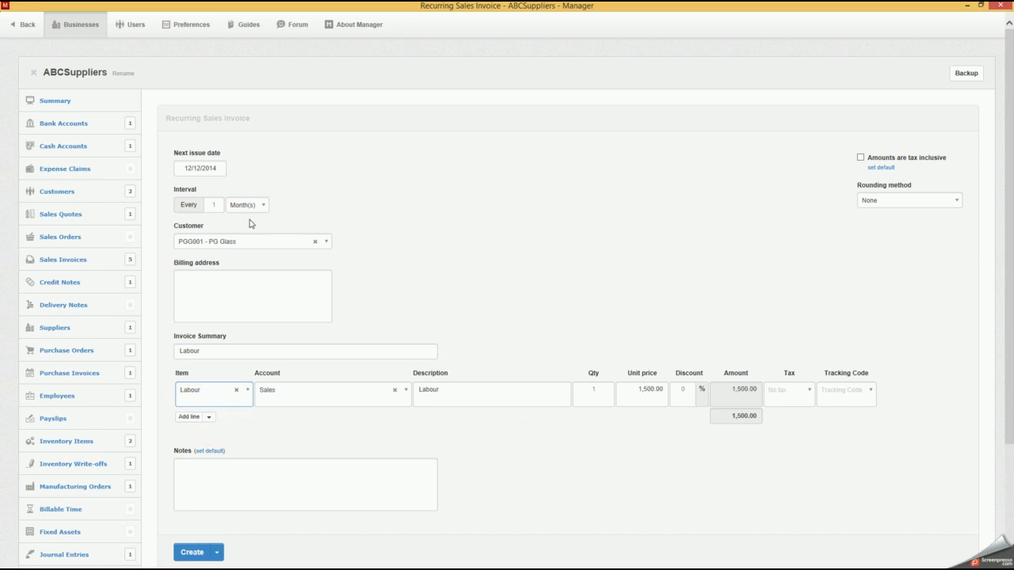
pyautogui.click(191, 554)
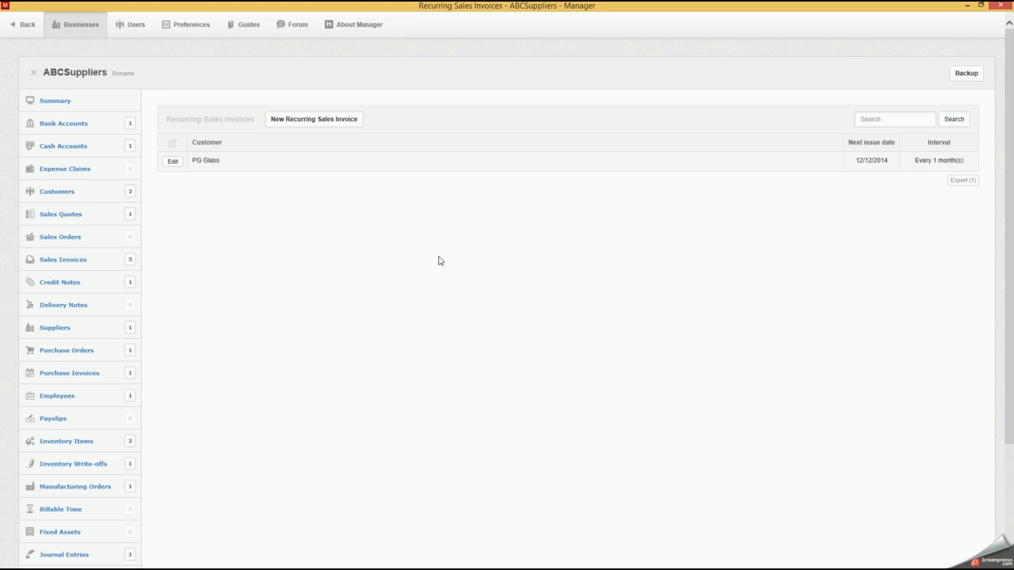
# Open the pending recurring invoices from the sales invoice list and issue the PG Glass invoice dated 12/12/2014.
pyautogui.click(75, 261)
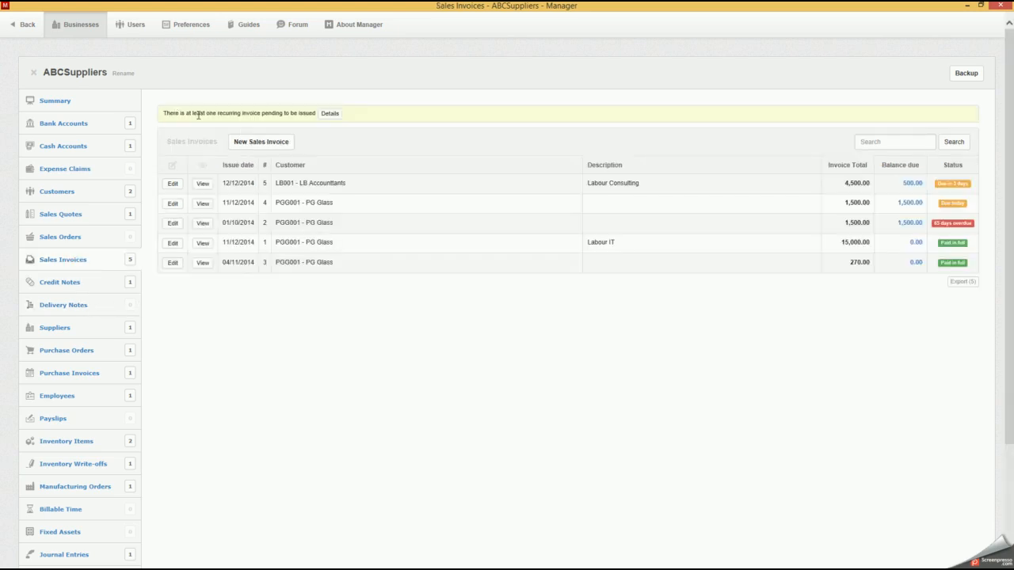
pyautogui.click(331, 115)
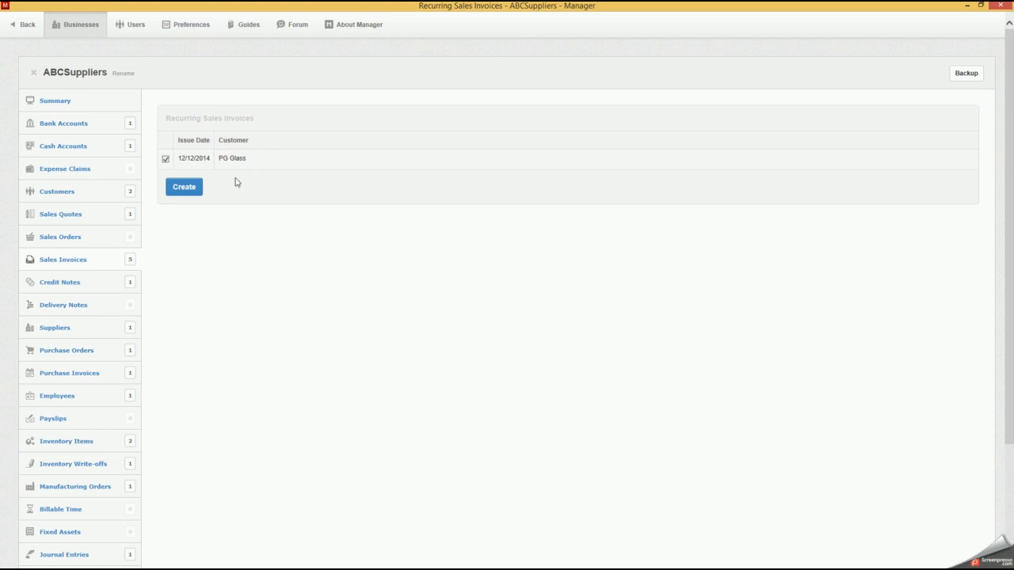
pyautogui.click(183, 193)
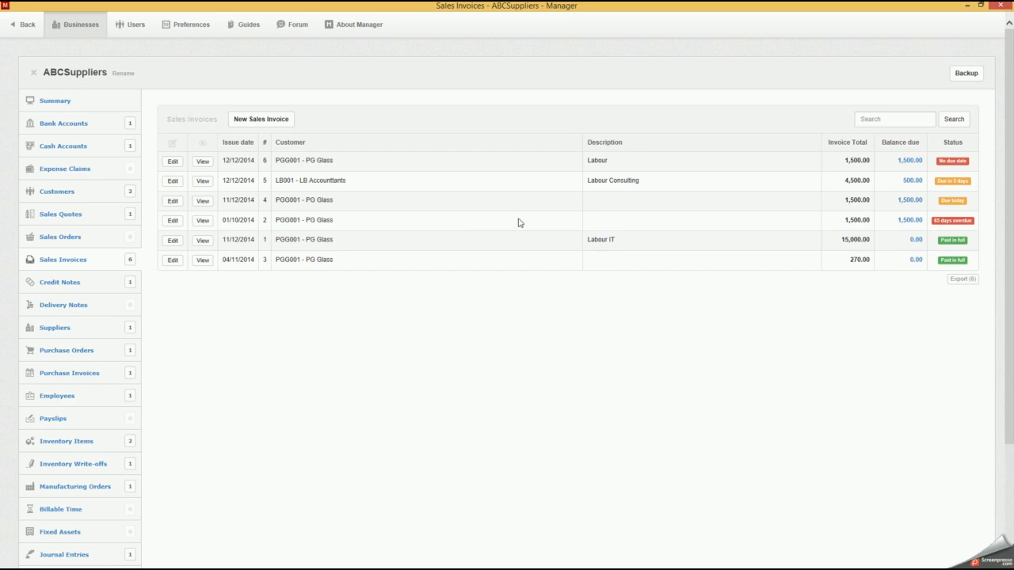